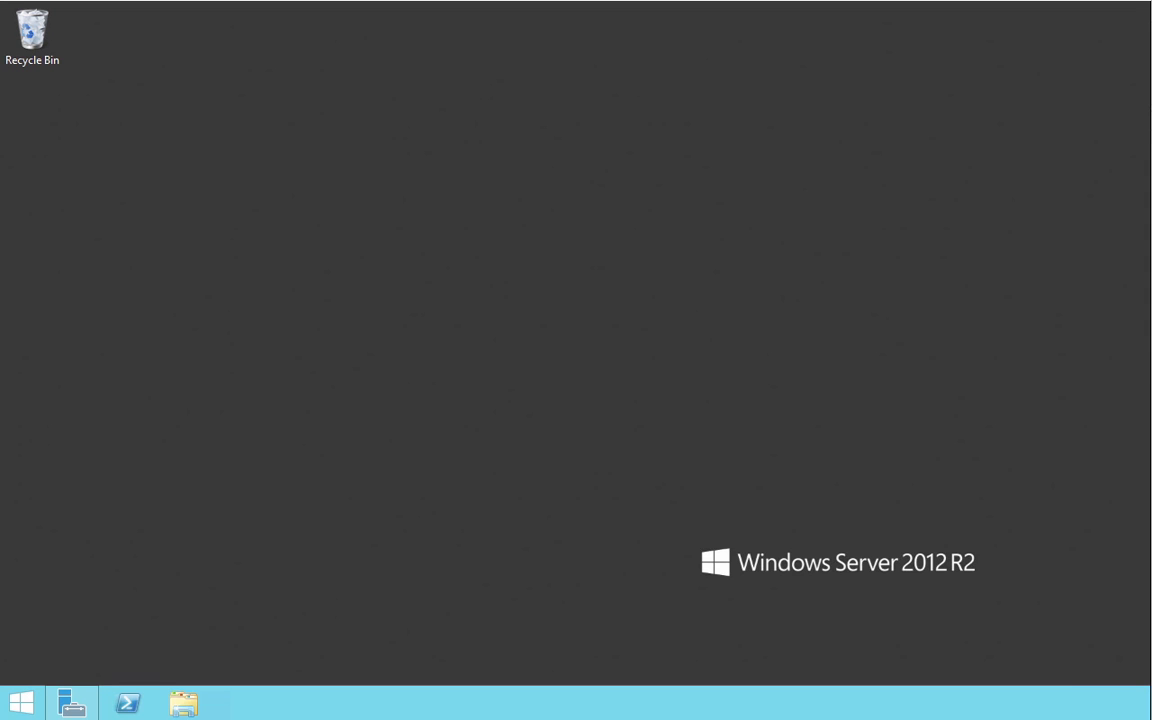
Step: View the server's basic system information, including its Windows edition and domain, and close the window
right_click(34, 704)
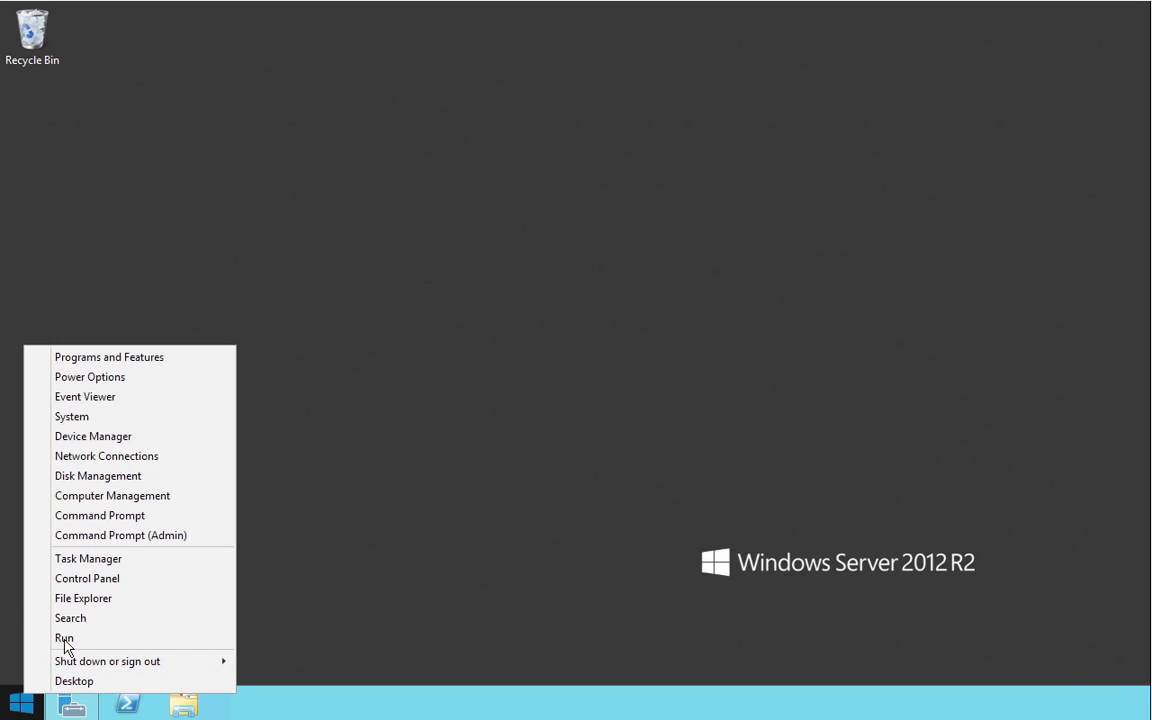
click(88, 443)
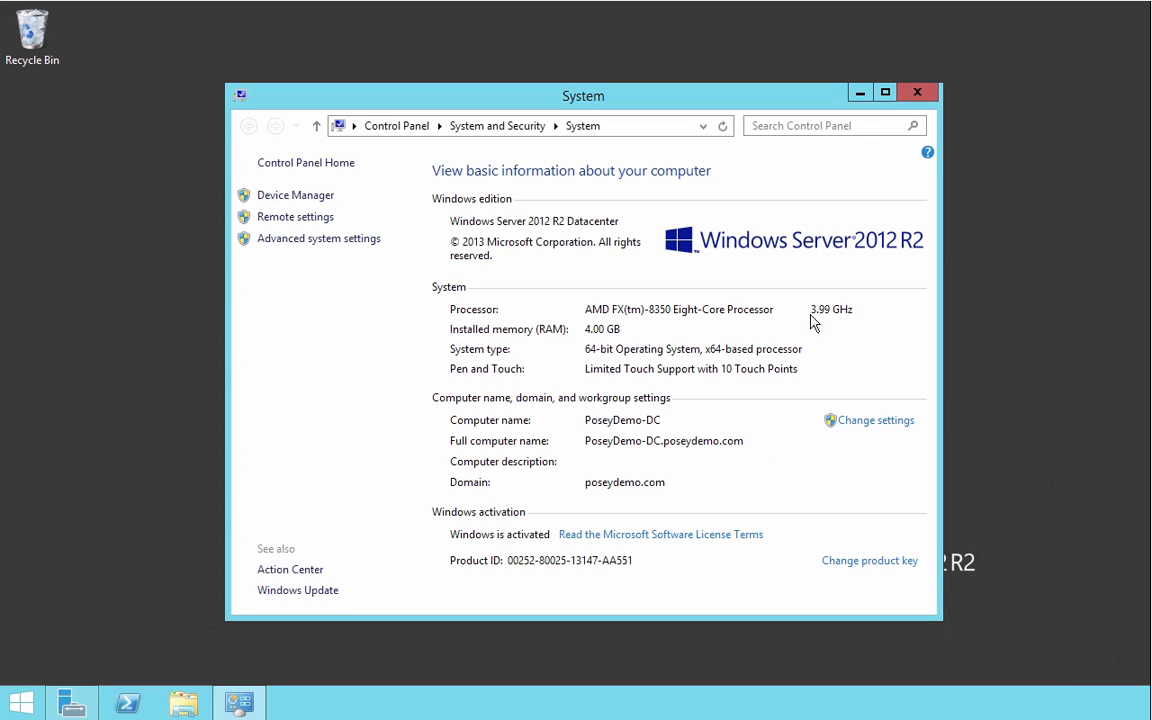
click(917, 93)
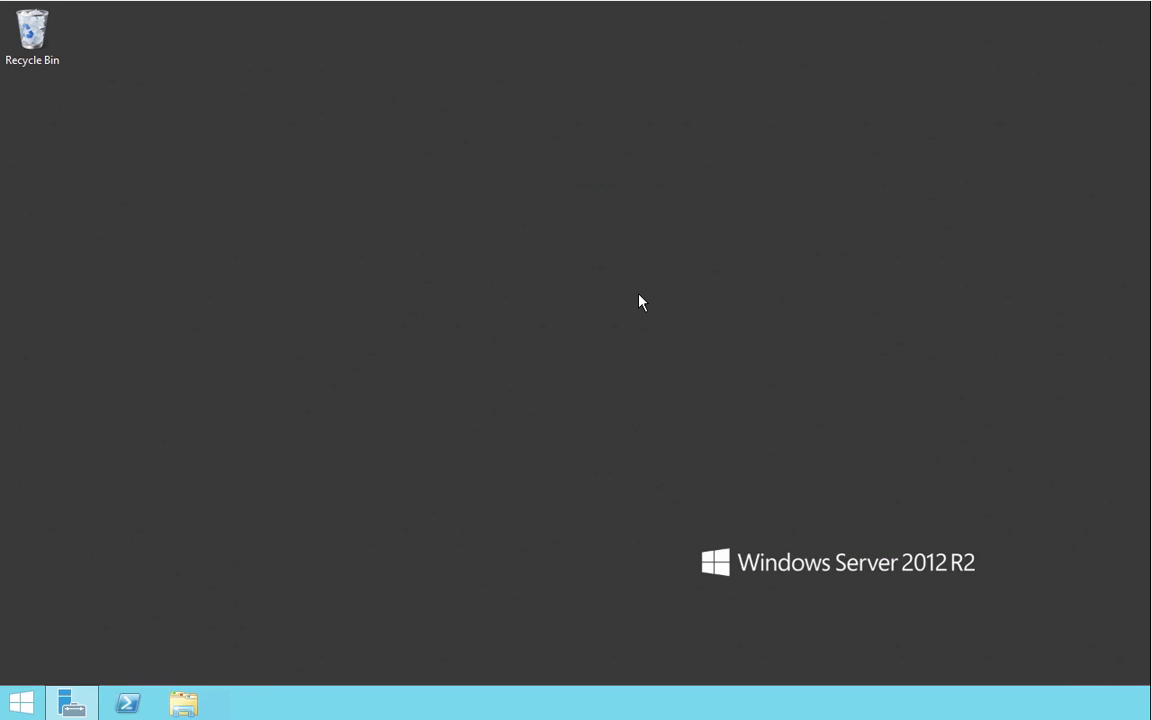
Step: Browse to the Exchange Files folder on the C: drive, locate the setup application, and close the folder window
click(184, 706)
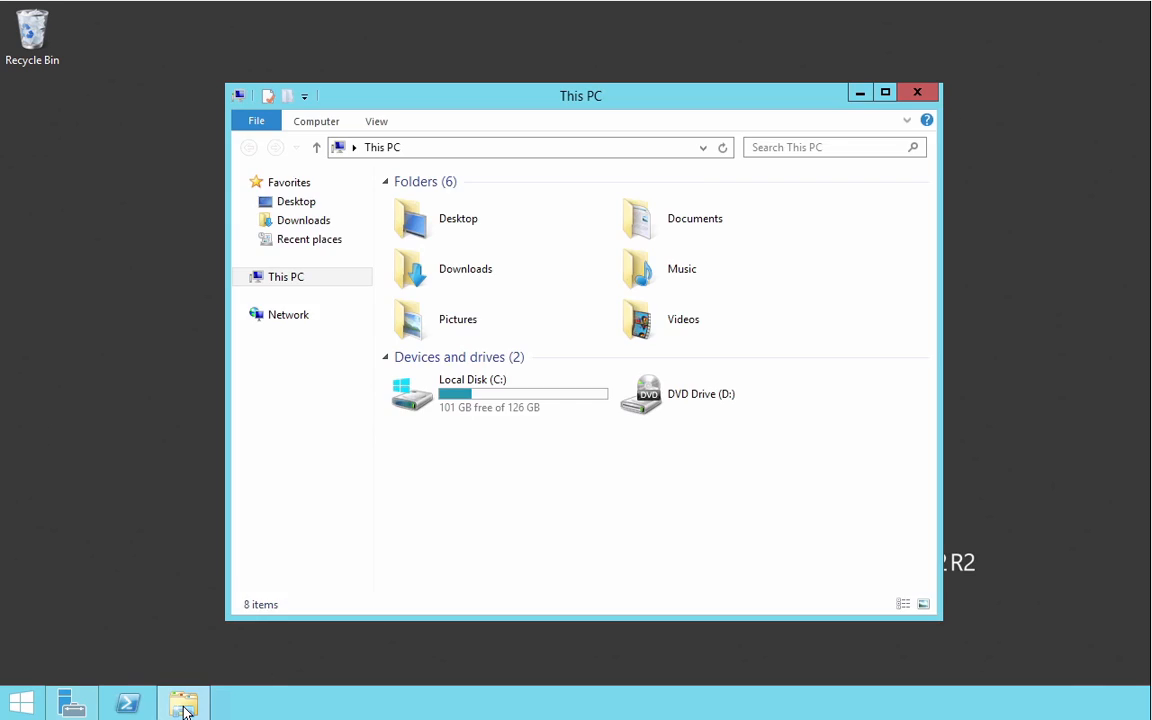
double_click(481, 416)
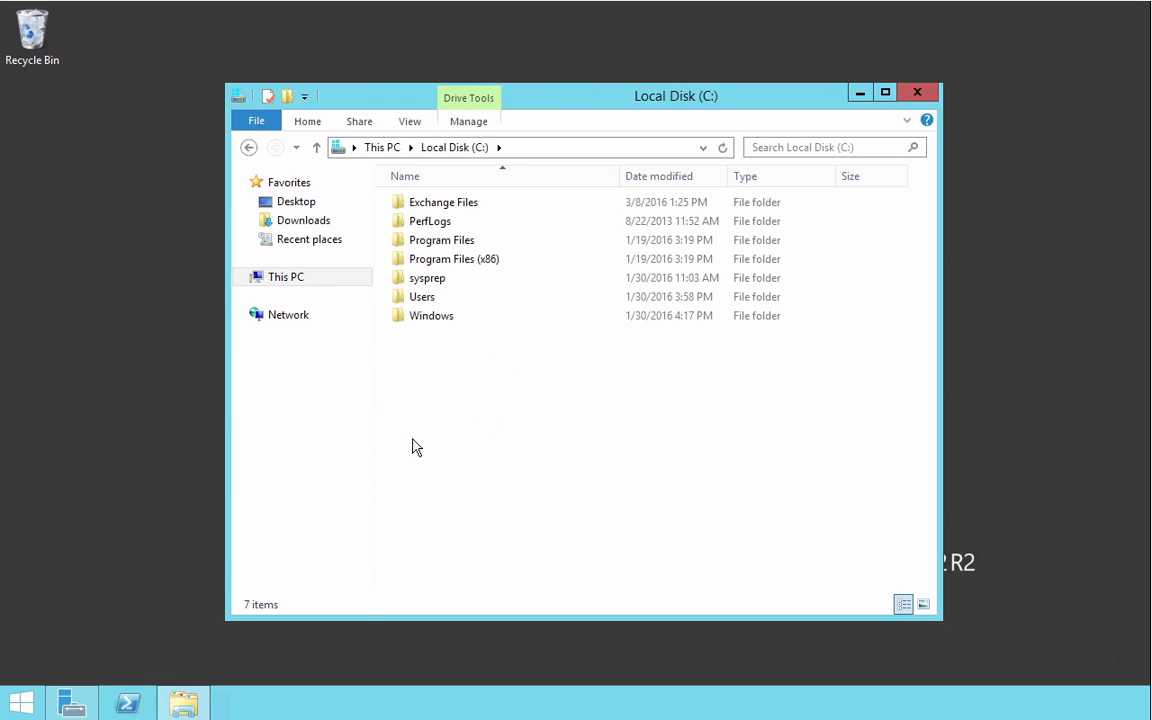
double_click(478, 205)
scroll(522, 442, down, 15)
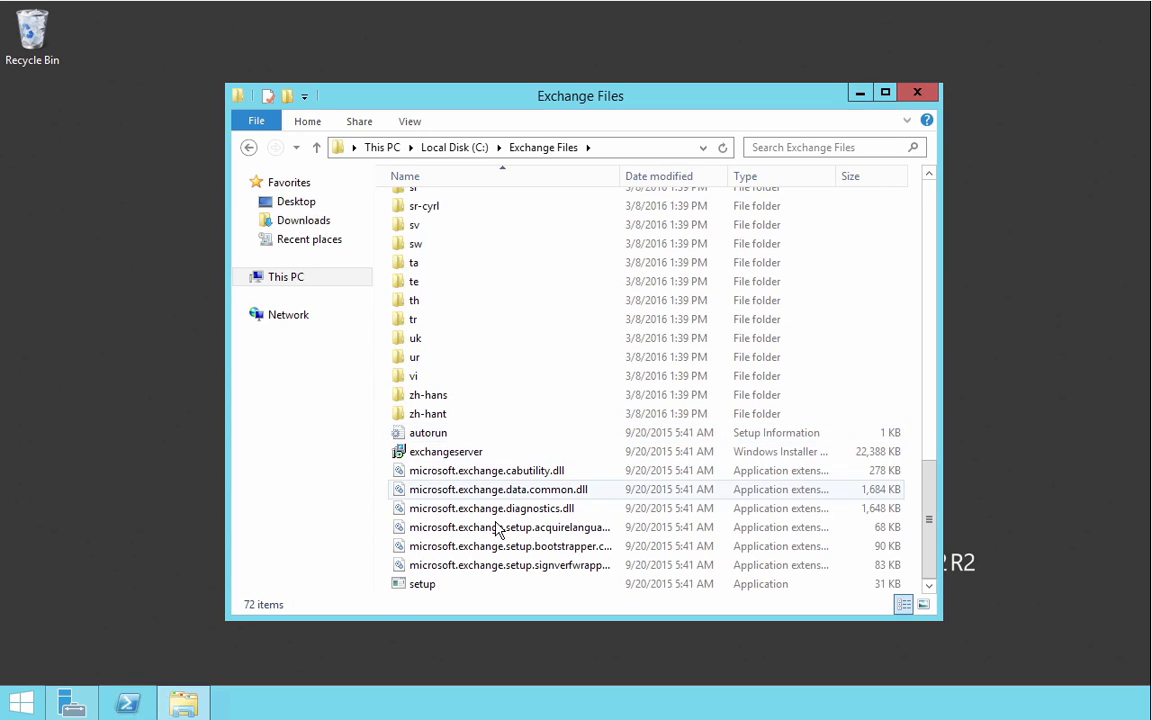
click(430, 585)
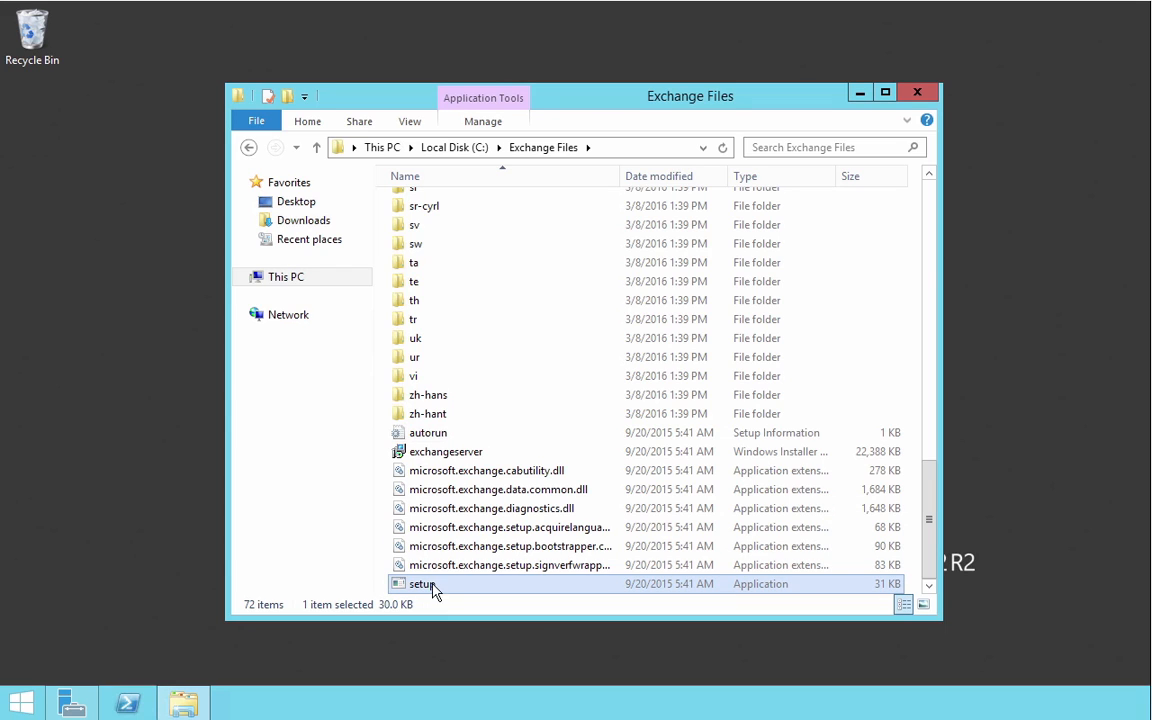
click(922, 100)
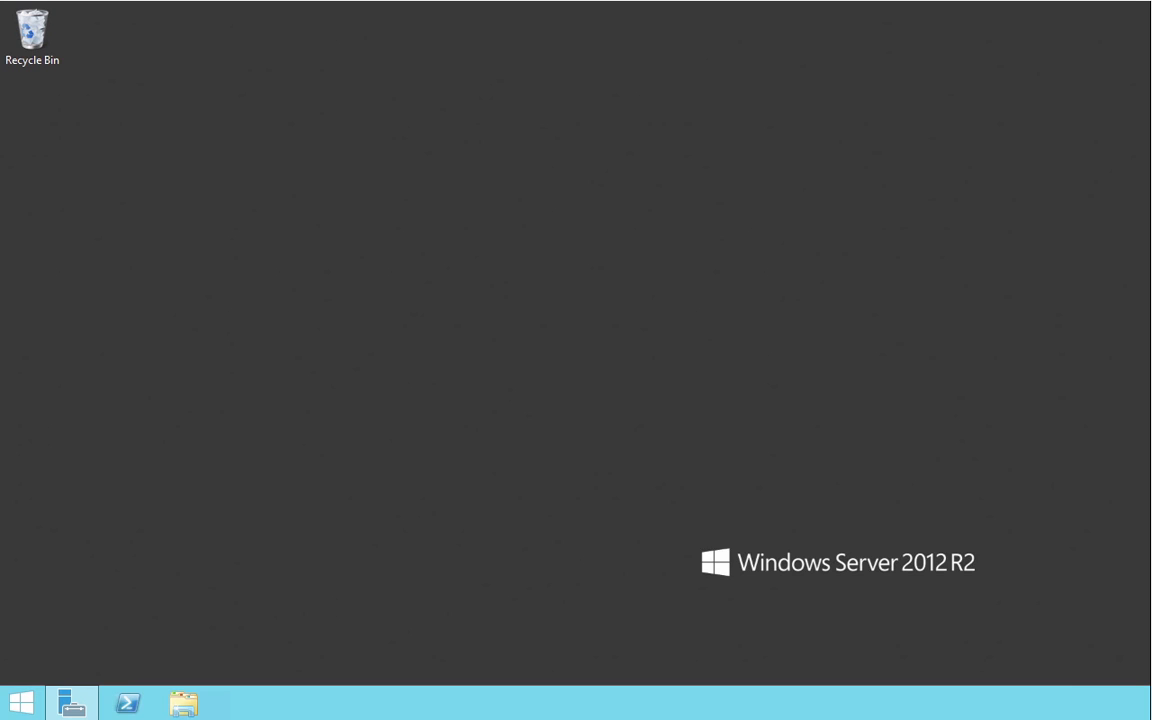
Step: In Server Manager, start adding roles and features with a role-based installation on the local server and proceed to the feature selection
click(84, 712)
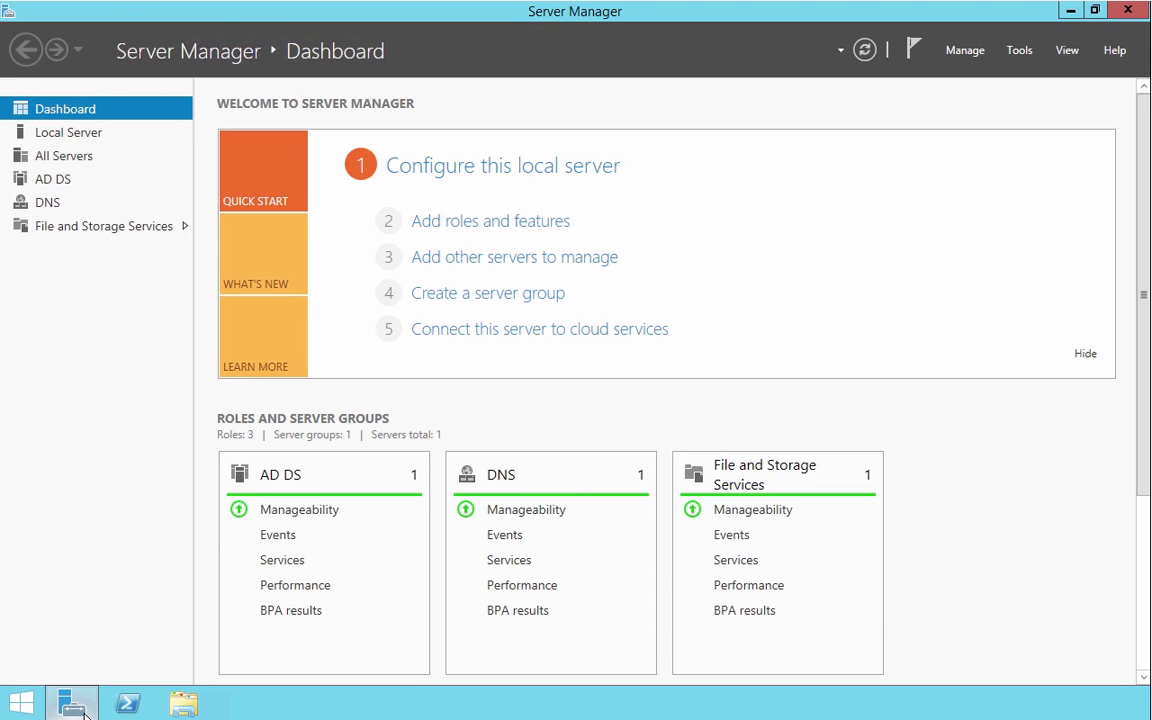
click(975, 56)
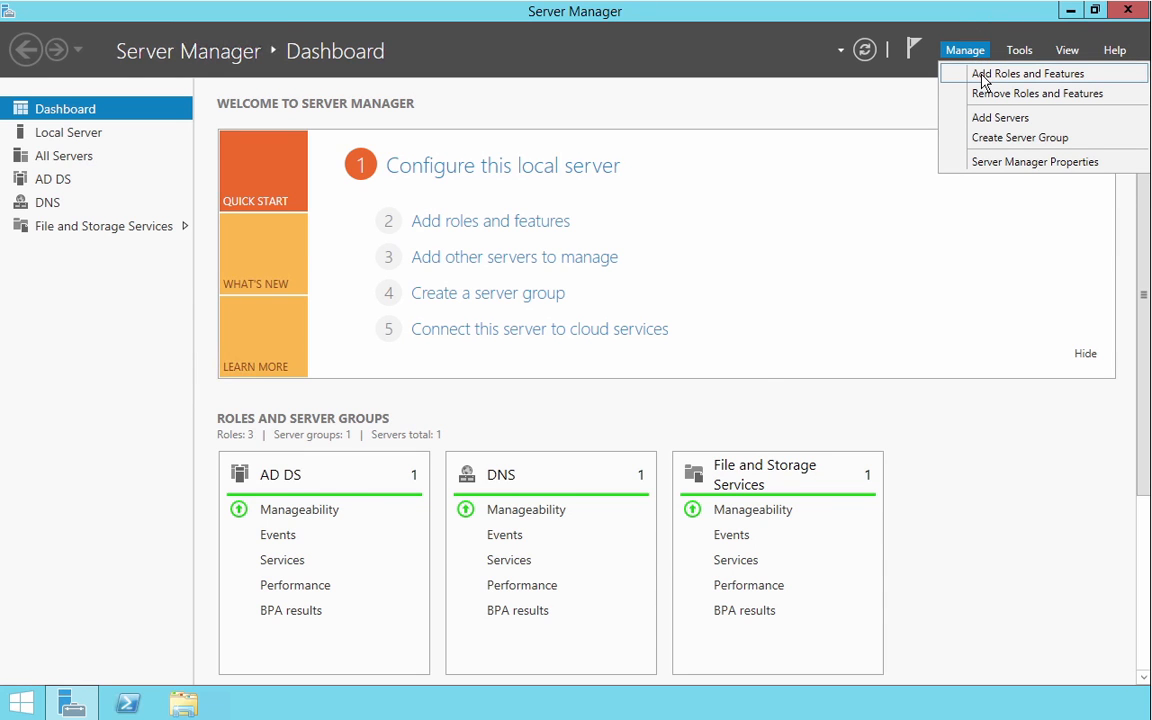
click(1027, 74)
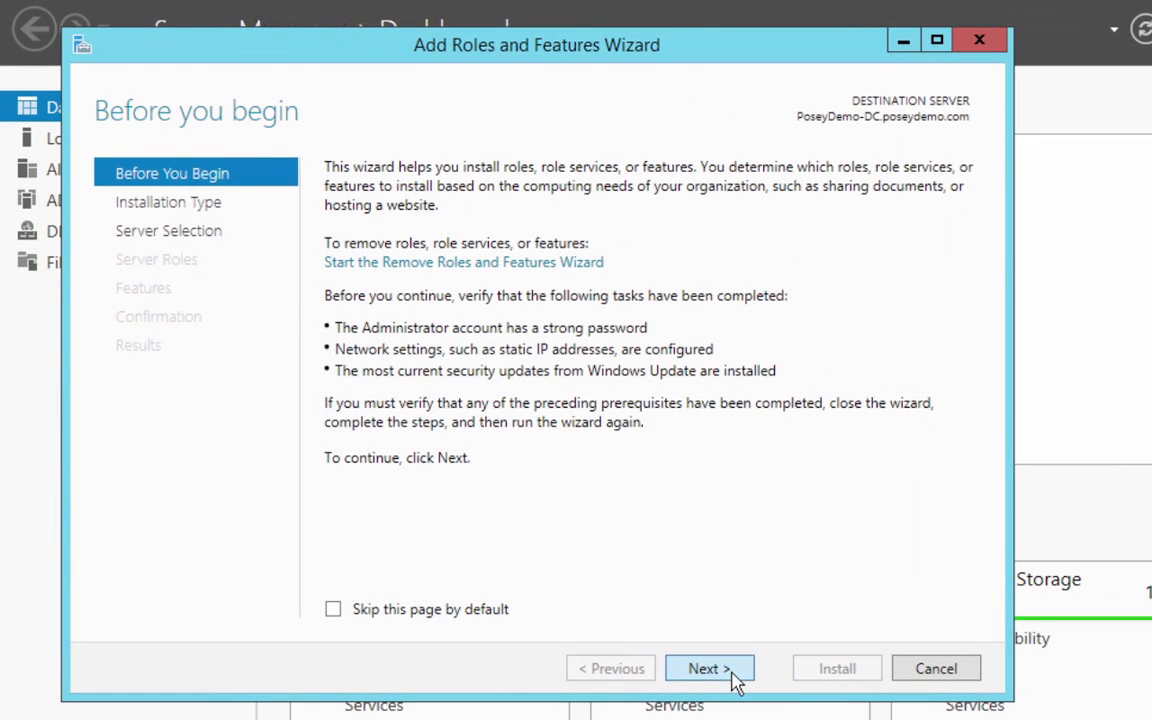
click(735, 676)
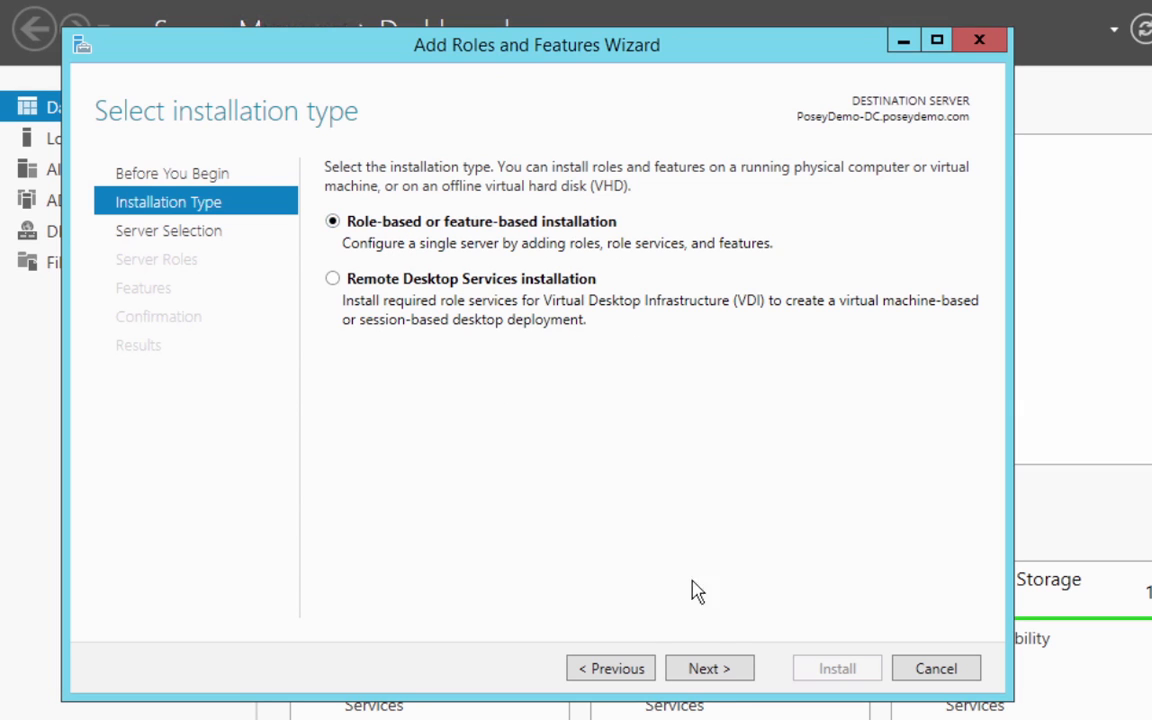
click(711, 668)
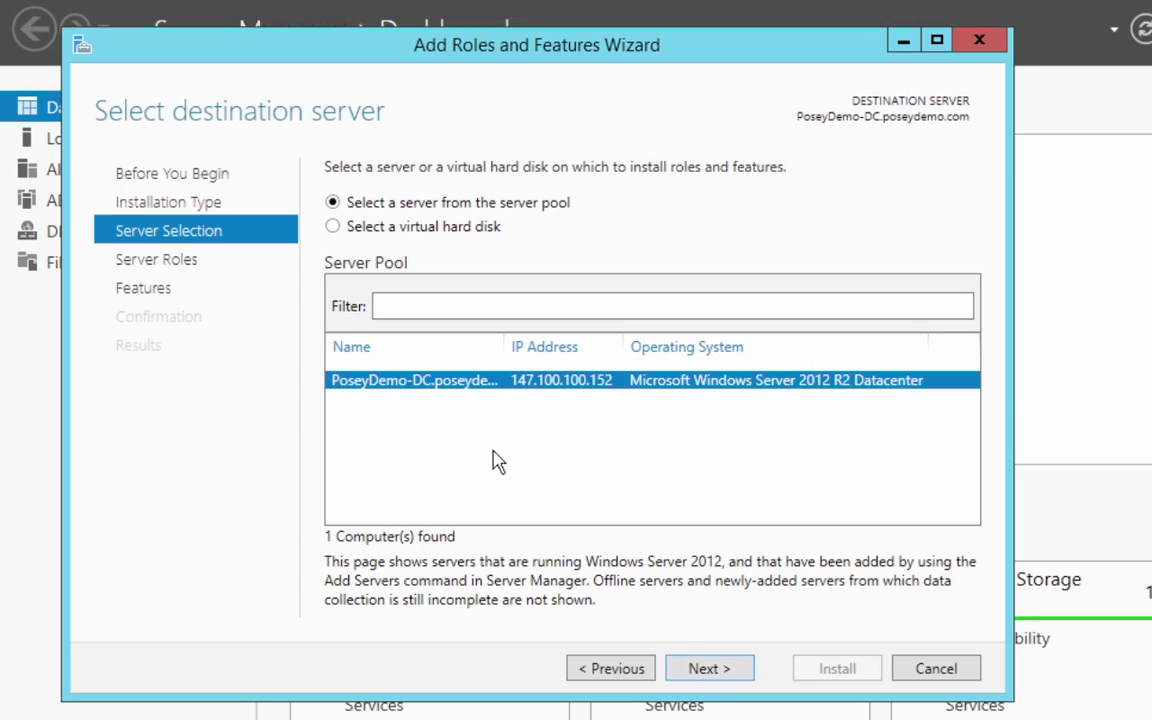
click(722, 677)
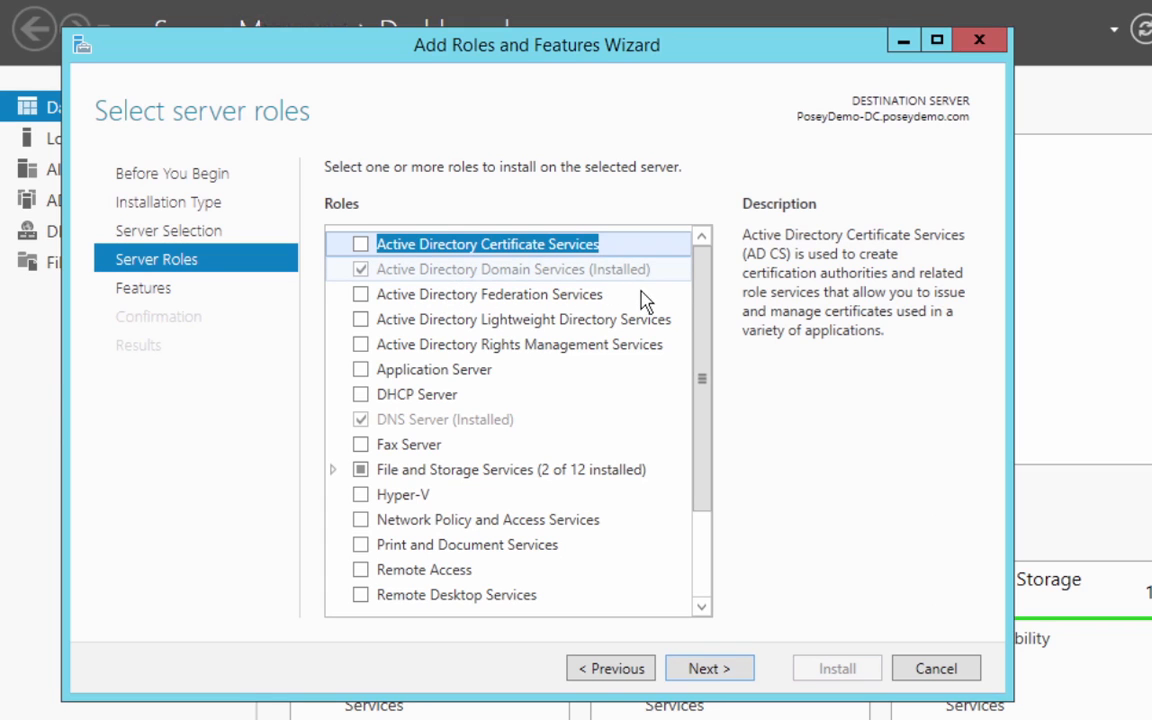
click(708, 668)
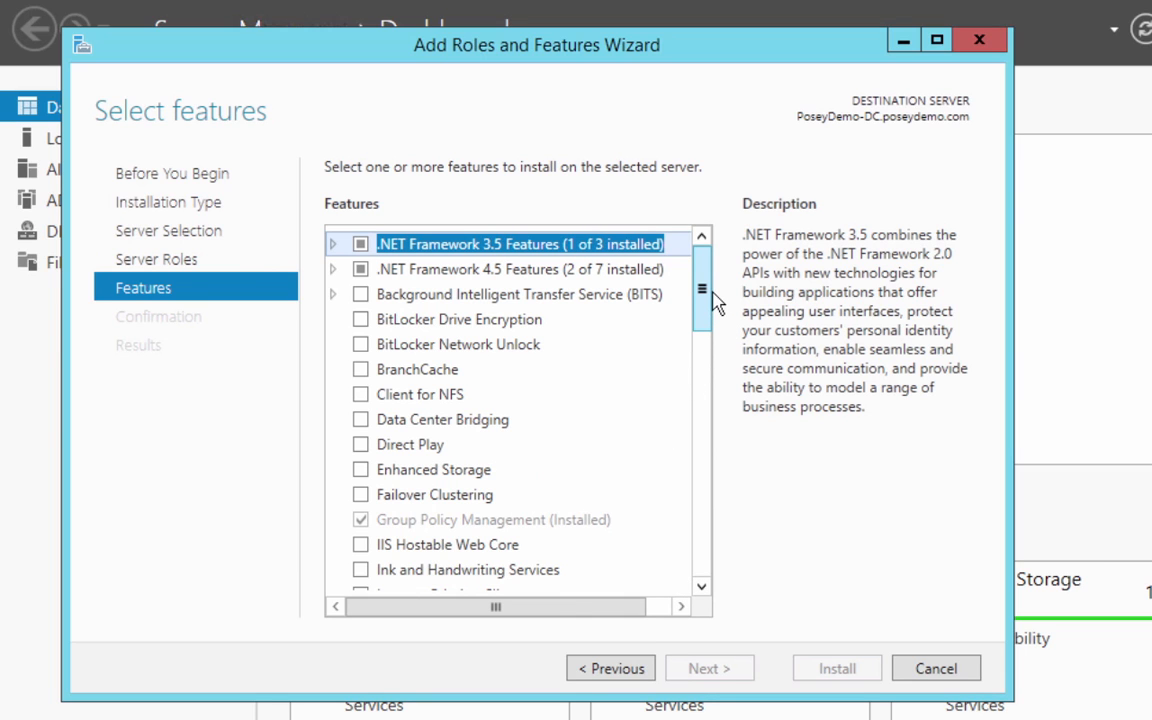
Step: Examine the Role Administration Tools under Remote Server Administration Tools, then cancel the wizard and close Server Manager
drag(714, 302, 716, 412)
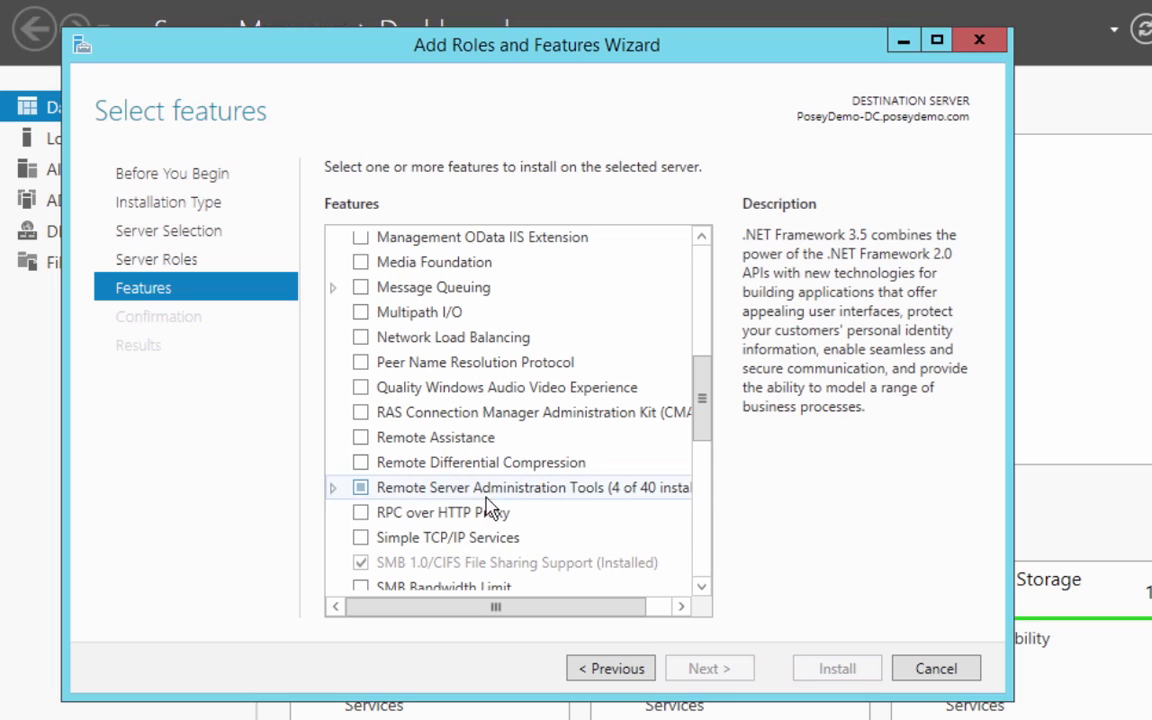
click(340, 499)
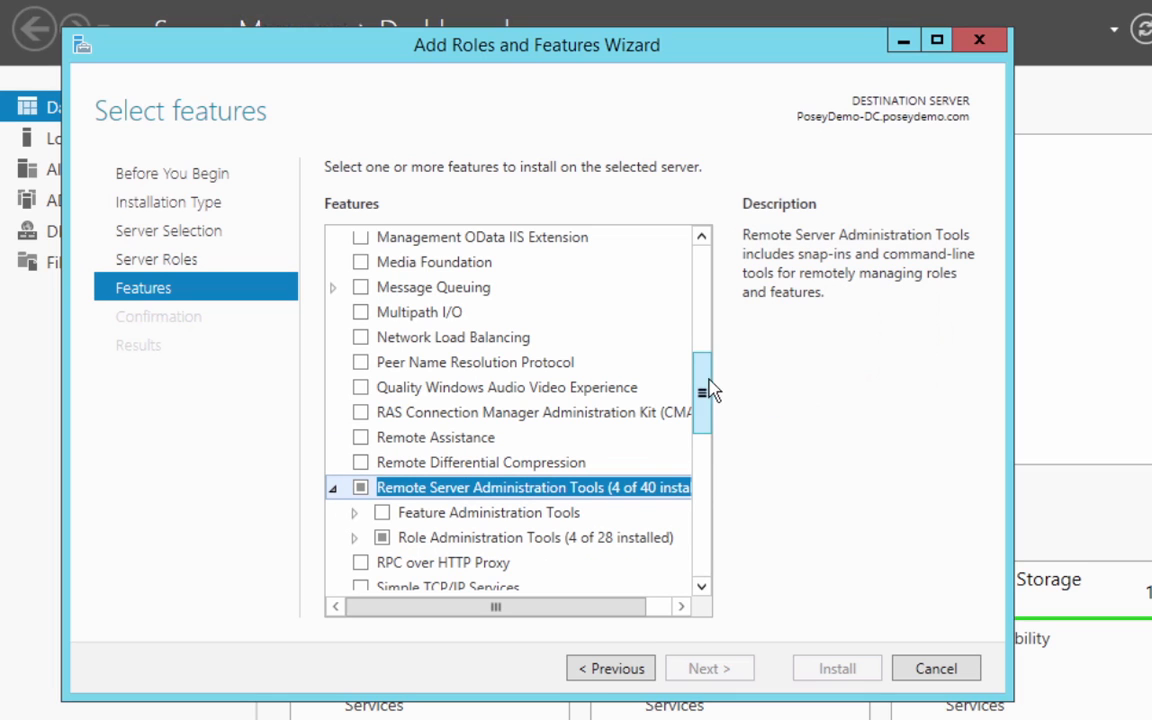
drag(713, 393, 725, 442)
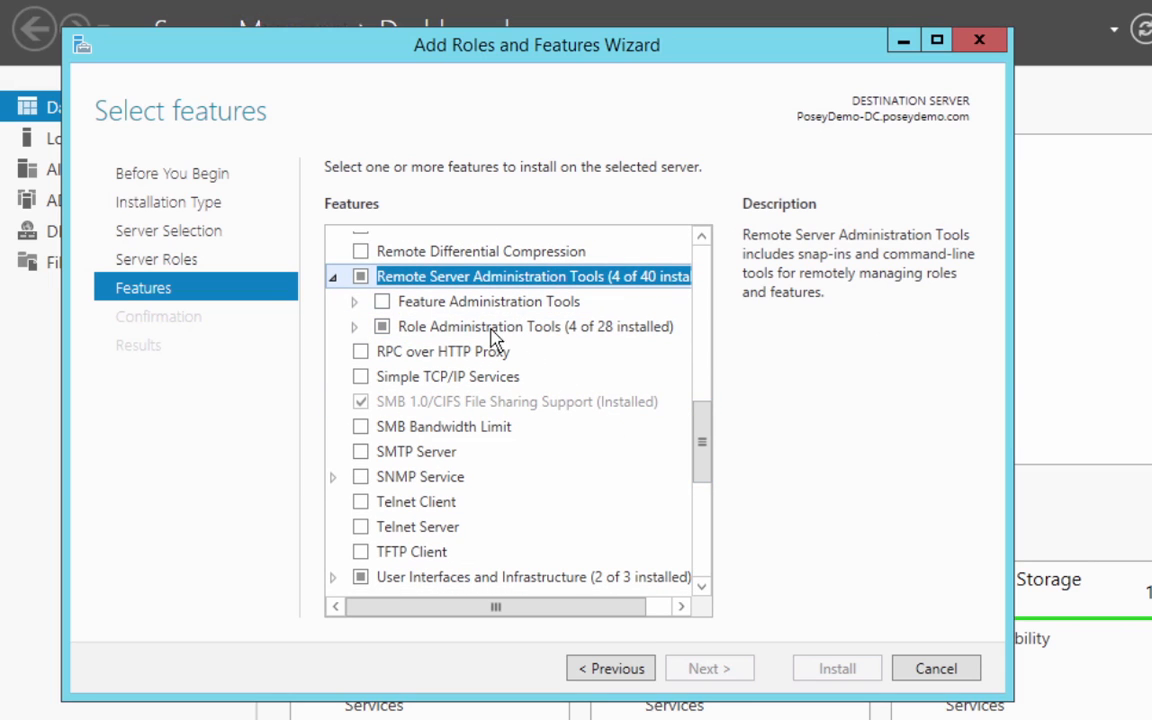
double_click(374, 333)
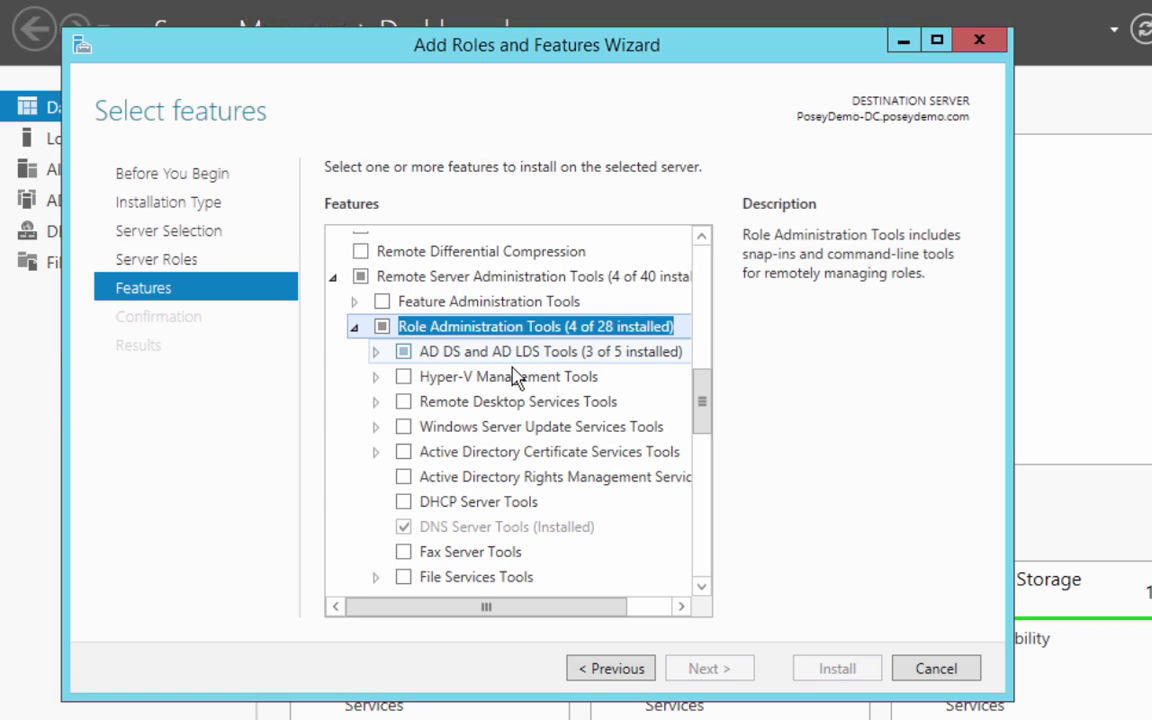
click(934, 676)
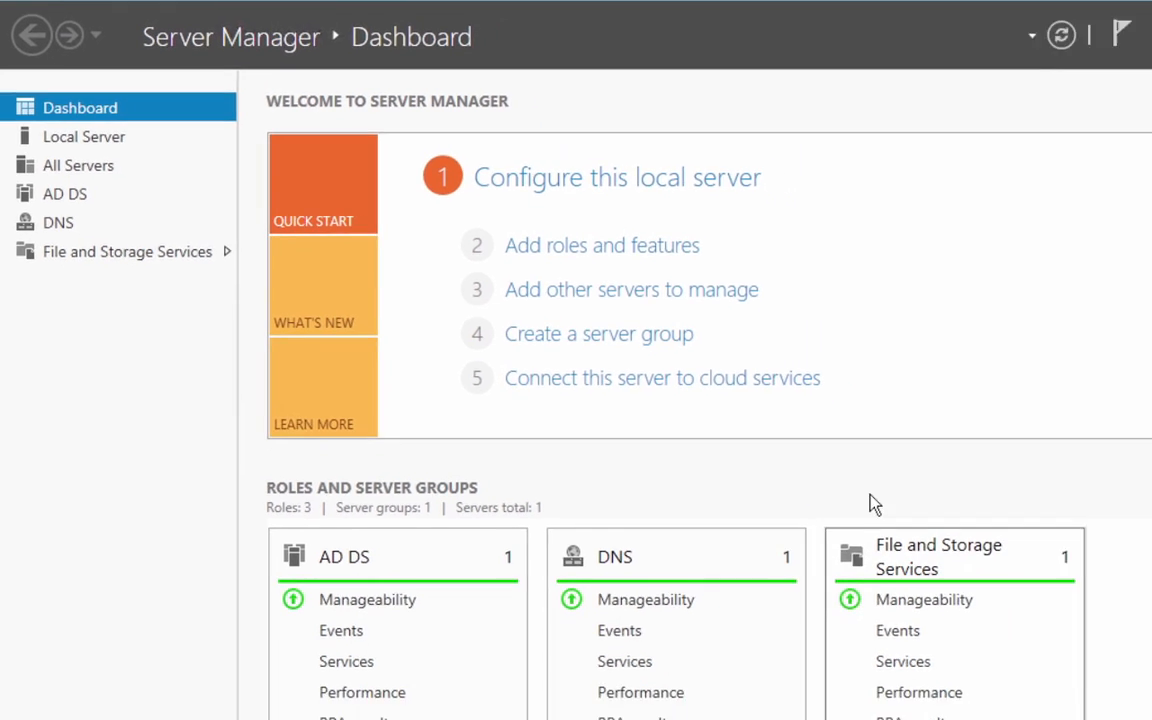
click(1130, 12)
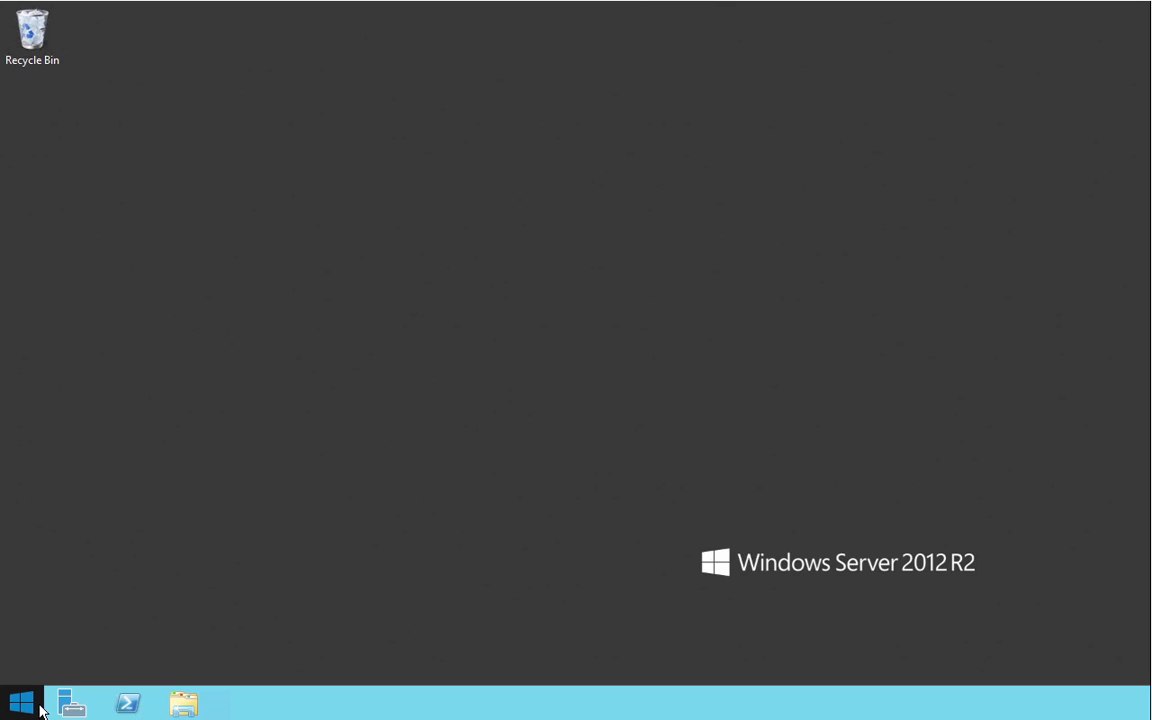
Step: Open a Command Prompt as administrator and list the contents of the C: drive's root directory
right_click(30, 712)
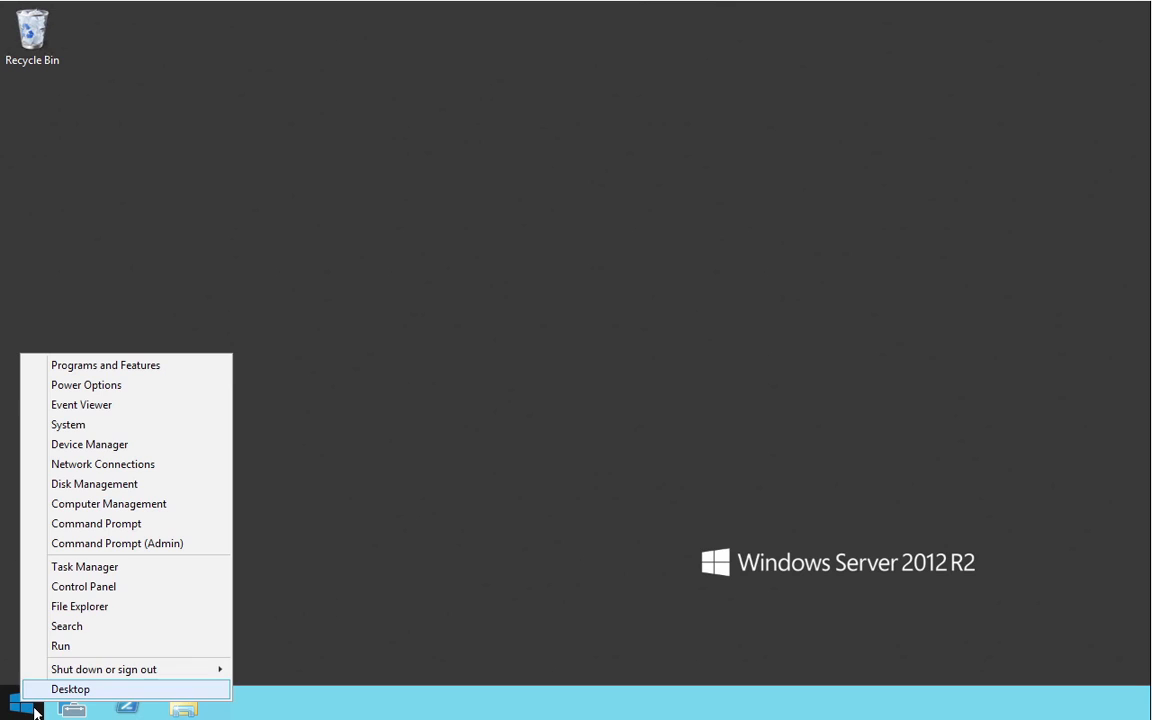
click(204, 555)
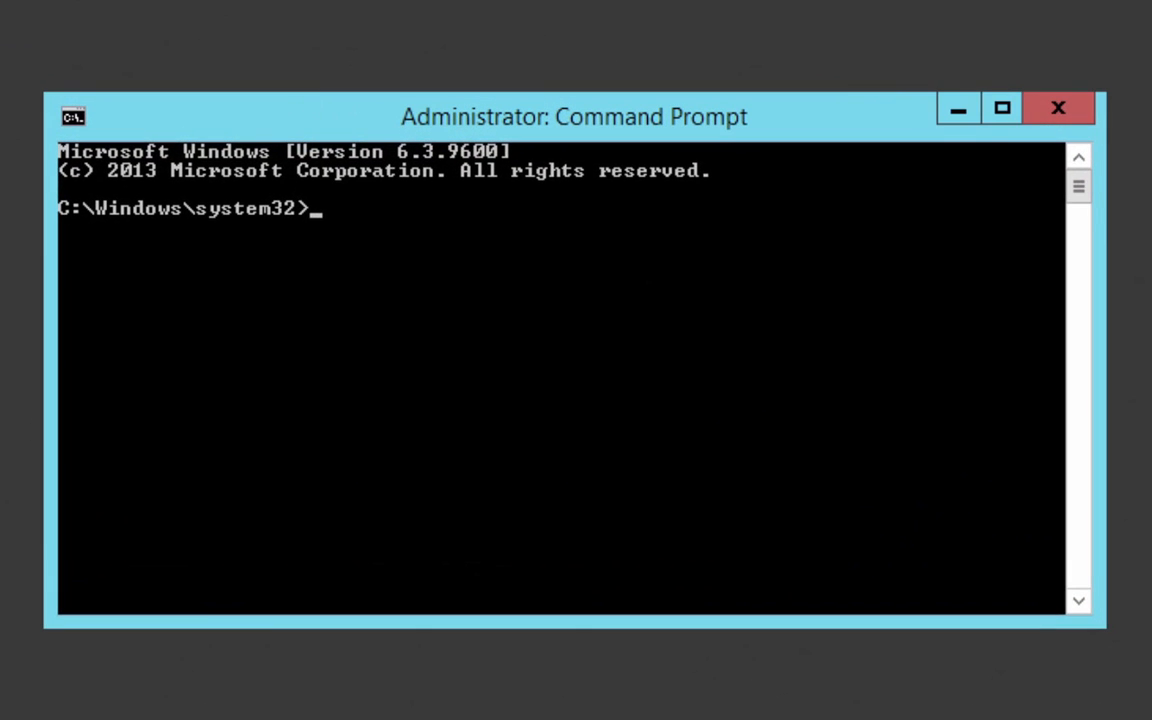
text(cd\)
key(Return)
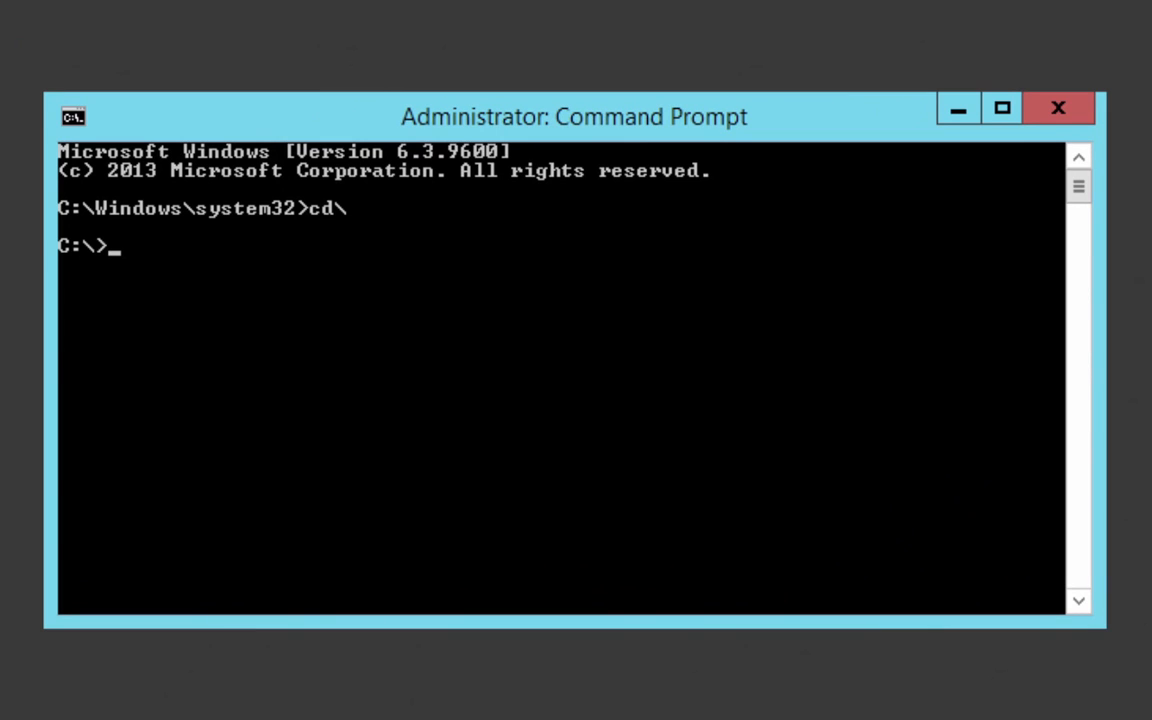
text(dir)
key(Return)
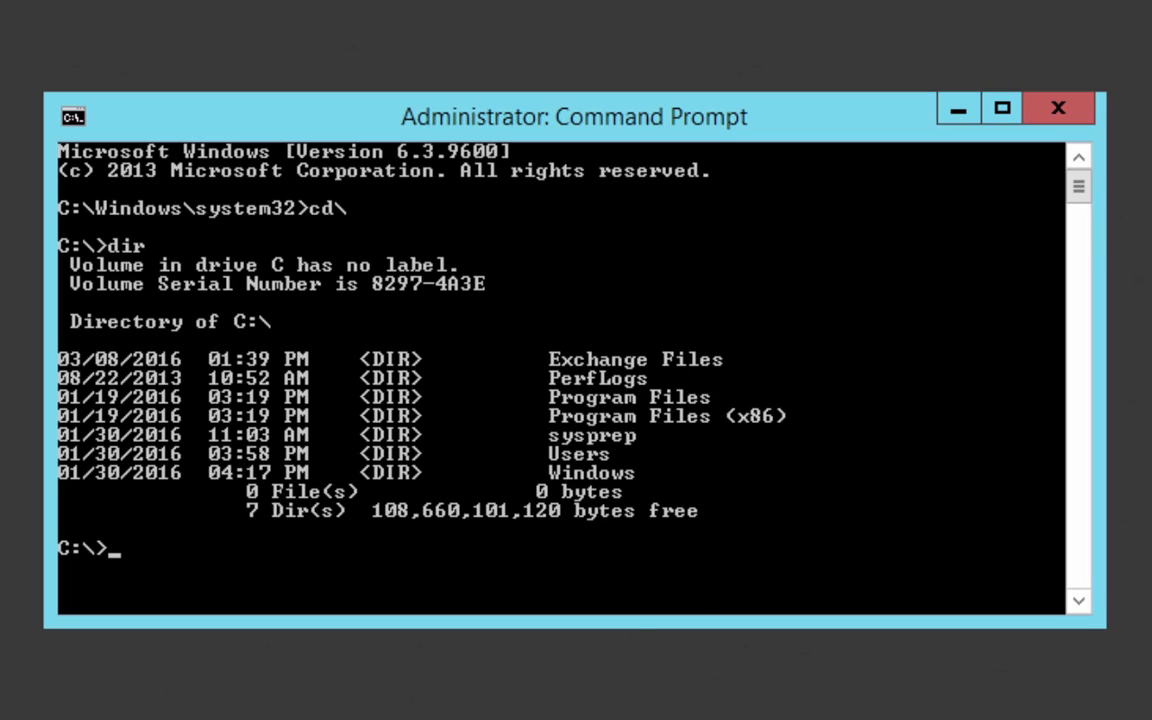
Step: Change the working directory to C:\Exchange Files
text(cd exchange files)
key(Return)
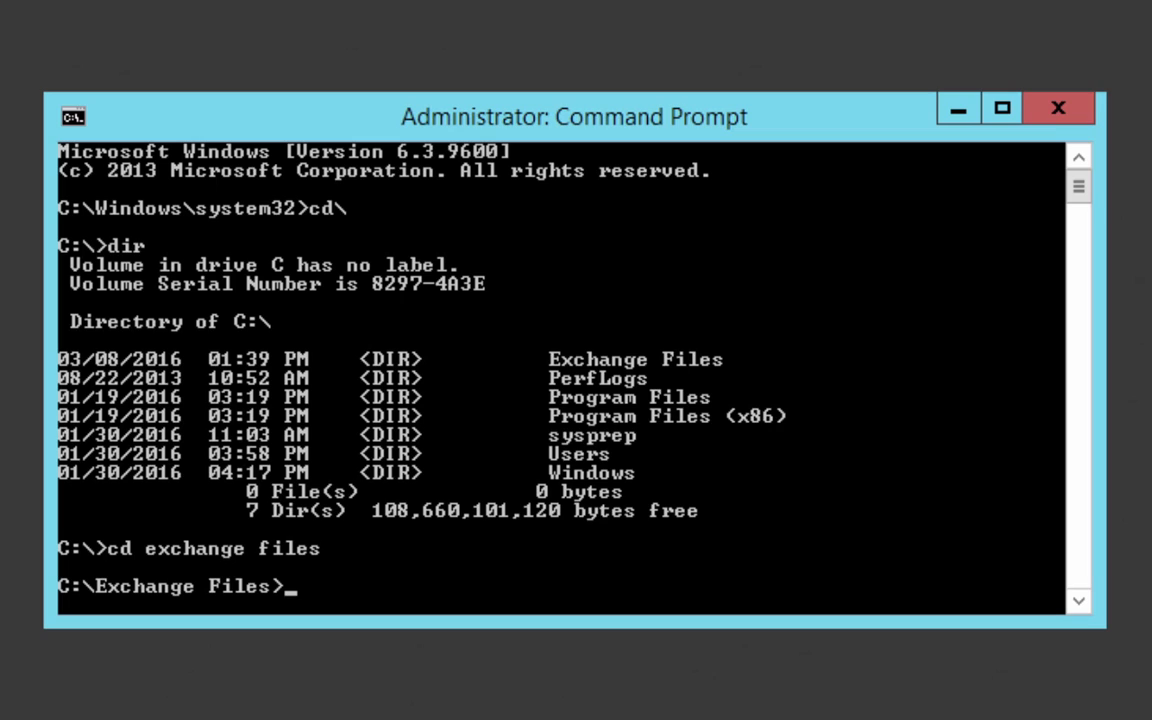
Step: Extend the Active Directory schema by running setup.exe /PrepareSchema /IAcceptExchangeServerLicenseTerms
text(setup.exe /)
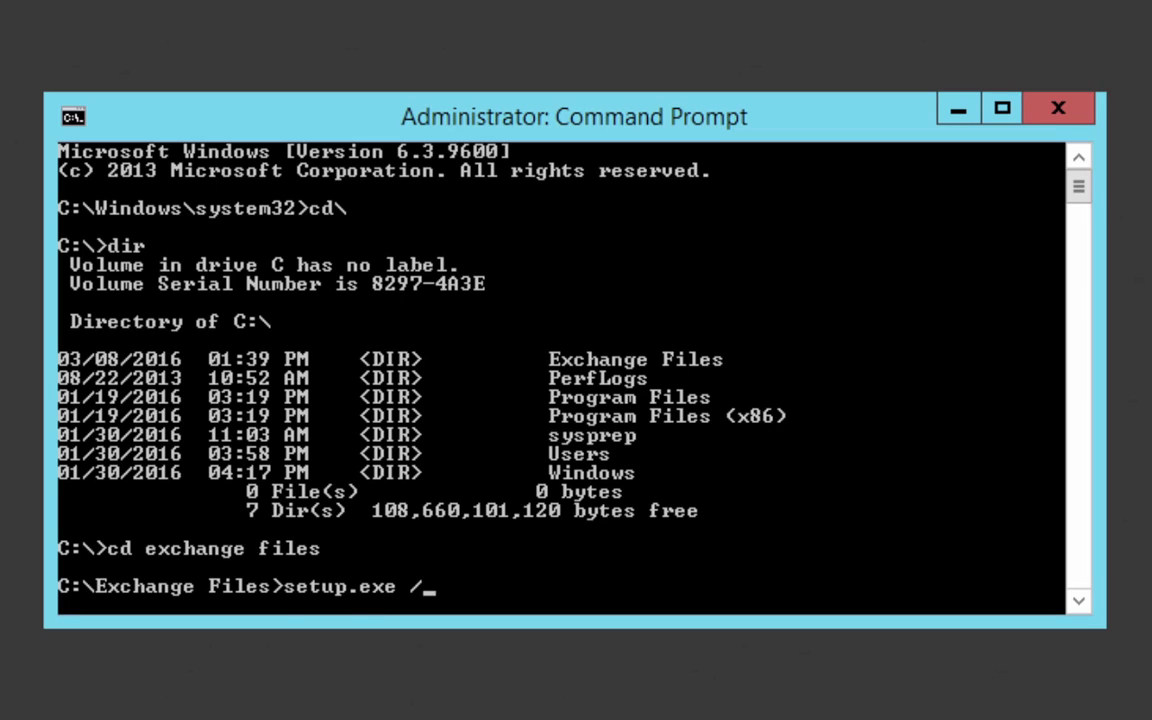
text(PrepareSchema)
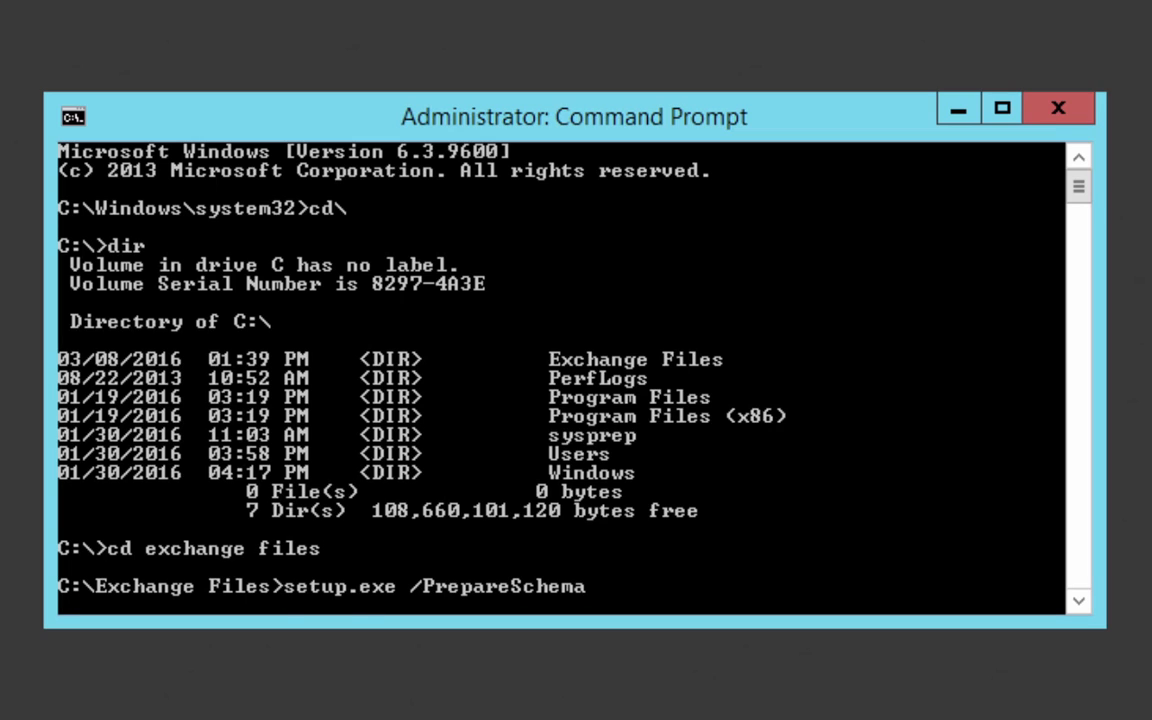
text( /IAcceptExchan)
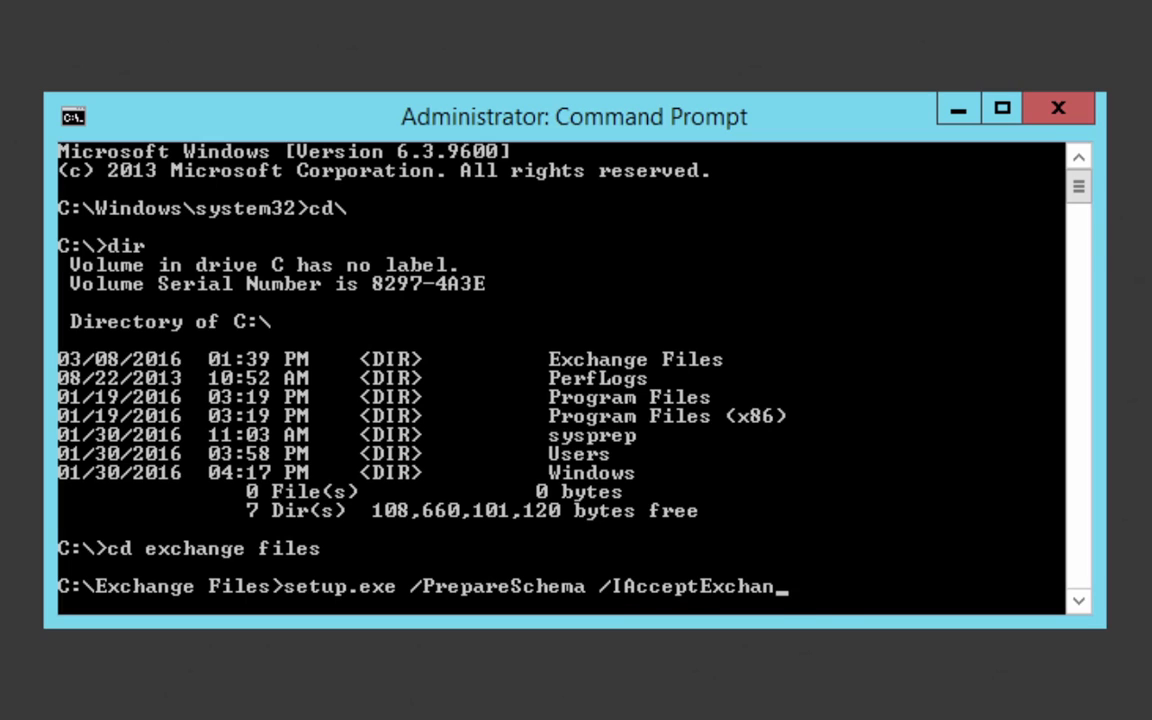
text(geServerLicenseTerms)
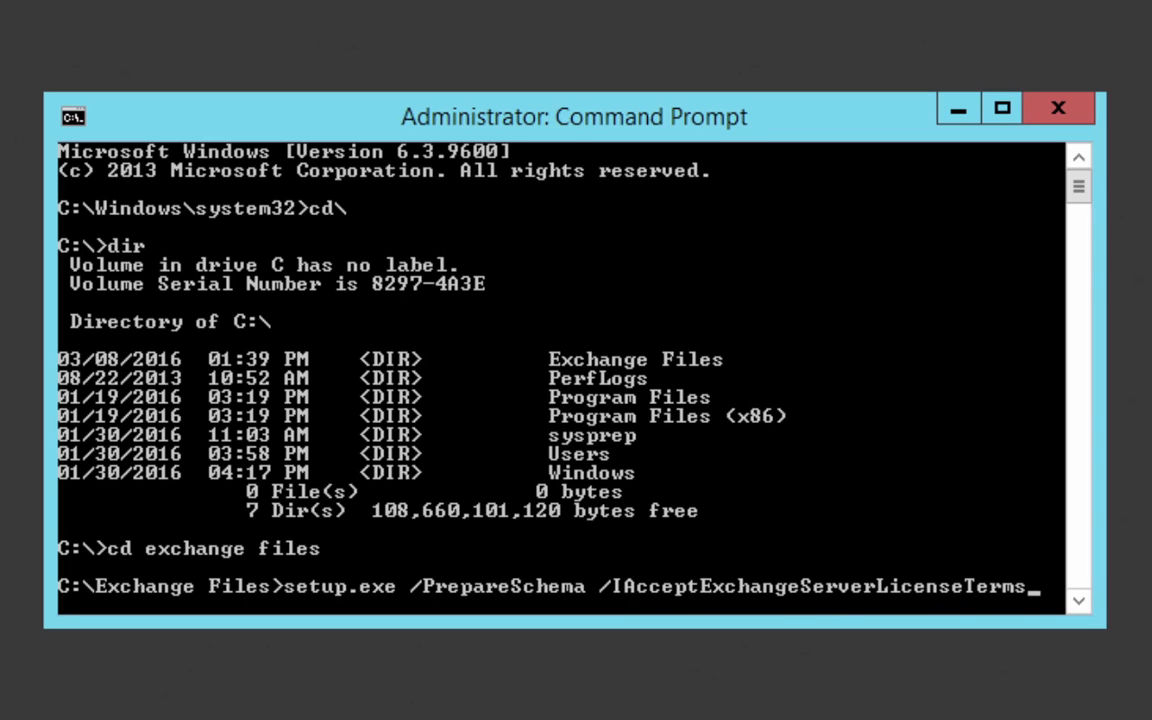
key(Return)
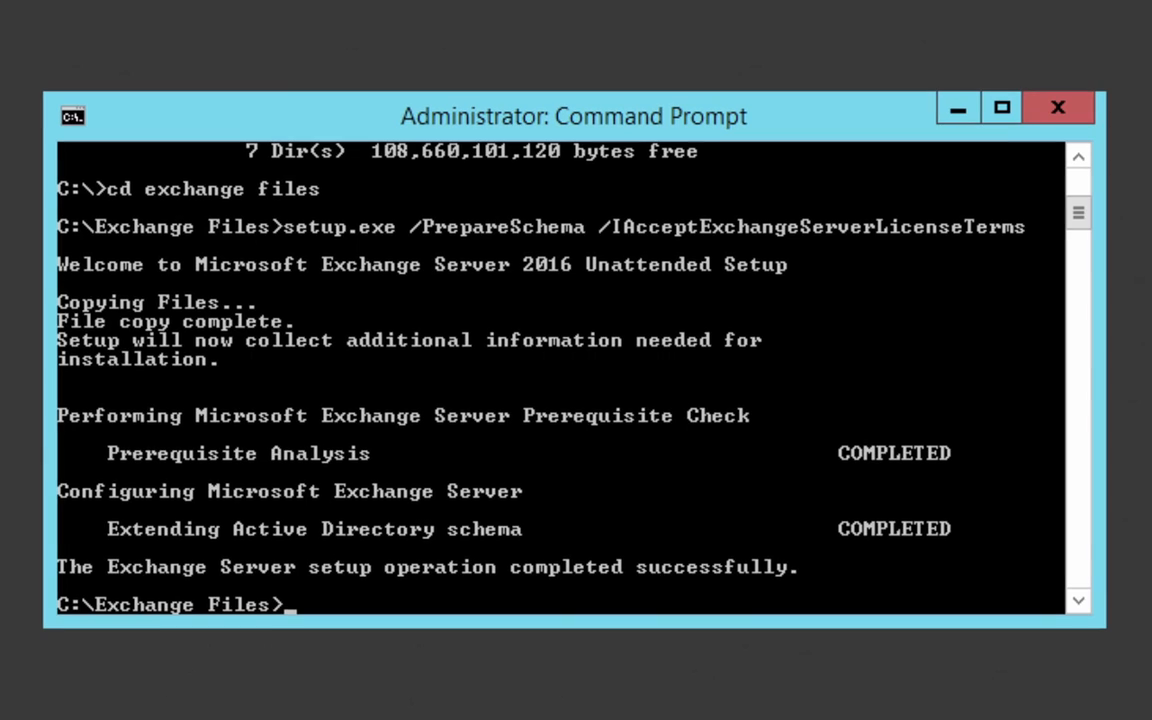
Step: Clear the console and prepare Active Directory by running setup.exe /PrepareAD /OrganizationName:Posey /IAcceptExchangeServerLicenseTerms
text(cls)
key(Return)
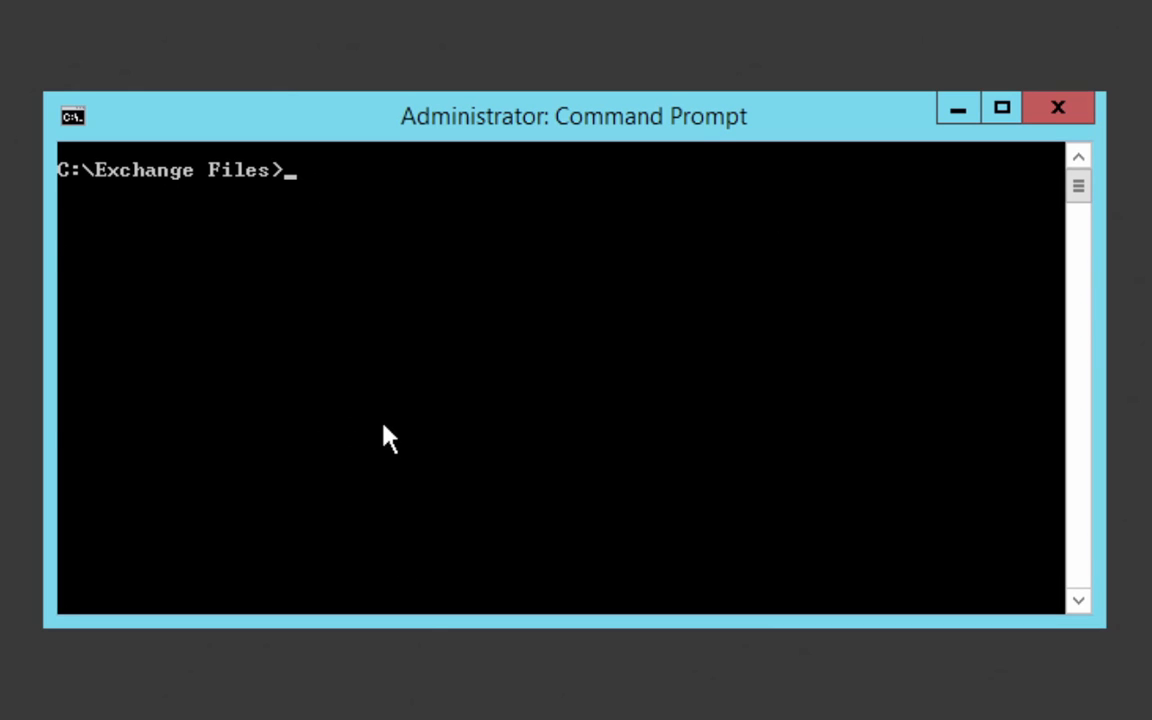
text(setup.exe /Prepare)
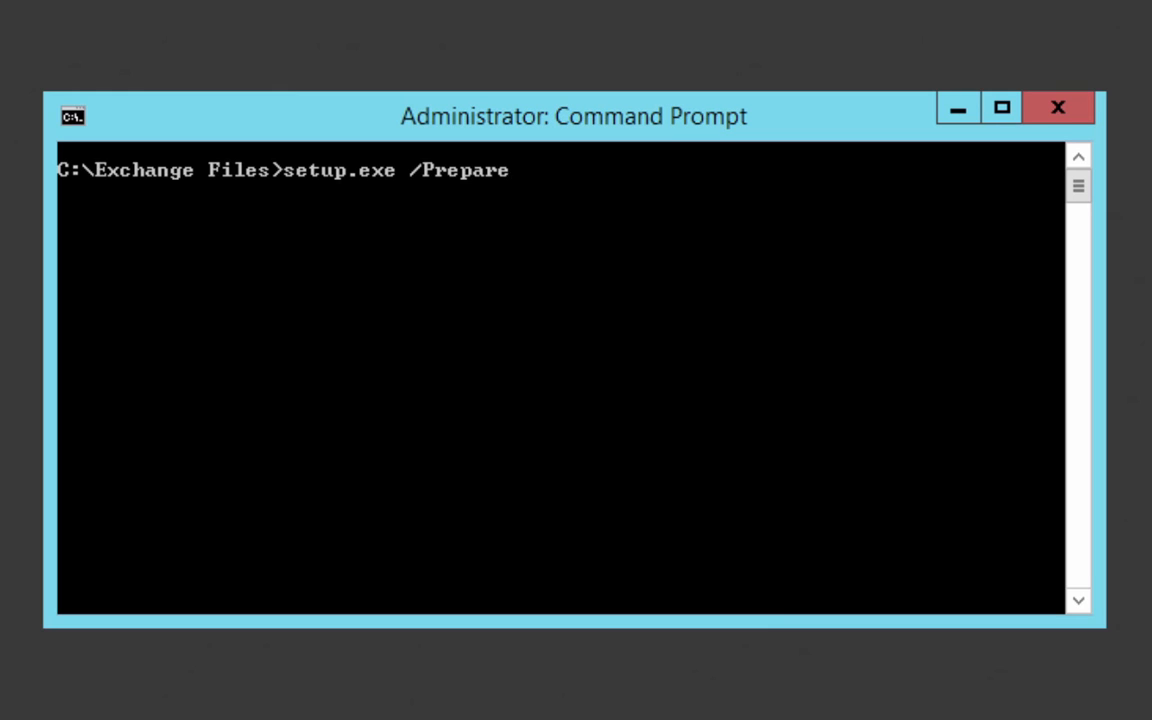
text(AD /OrganizationName:)
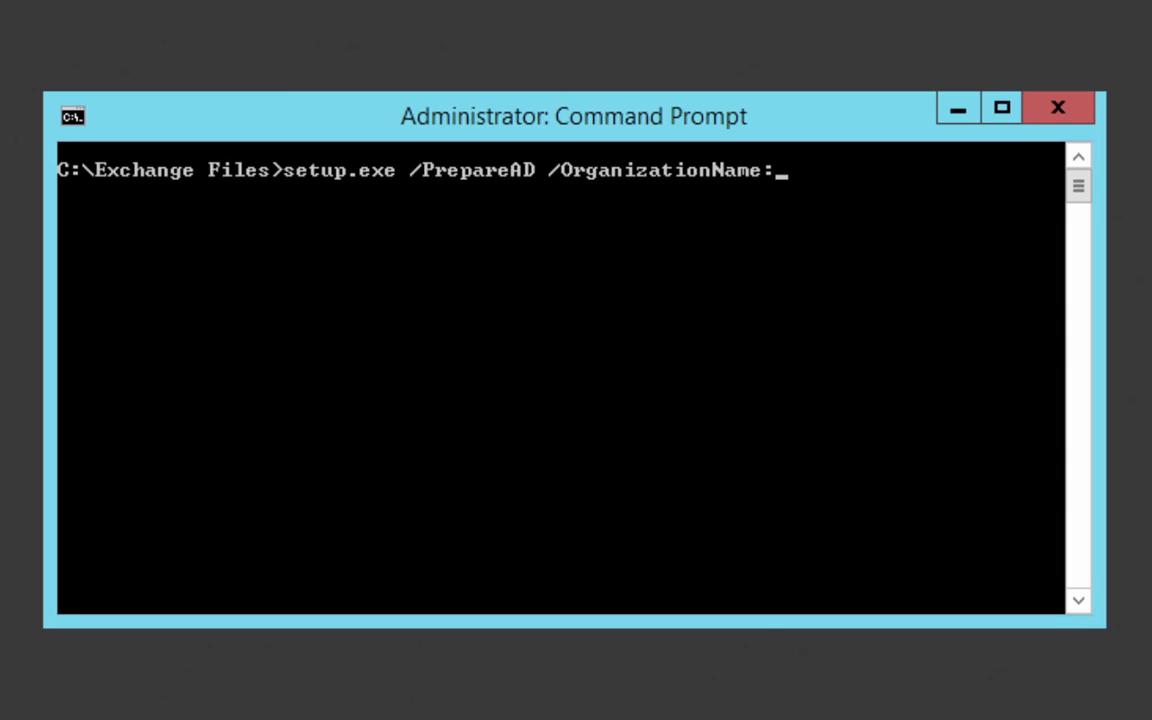
text(Posey)
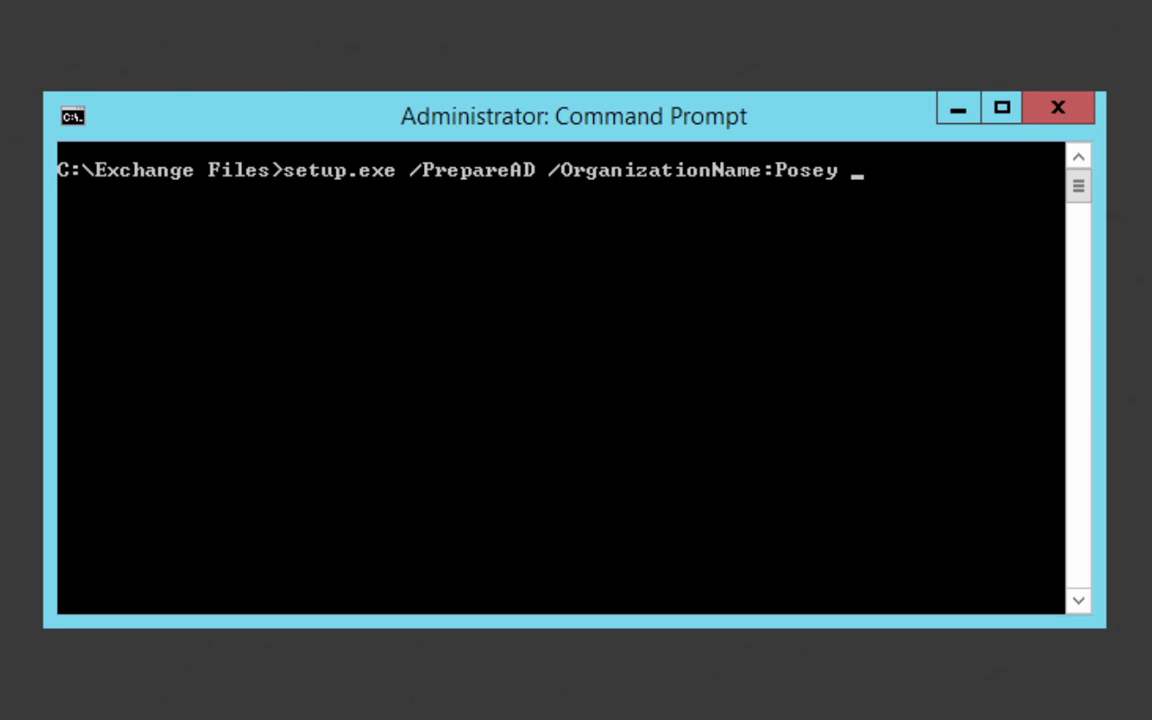
text(/IAcceptE)
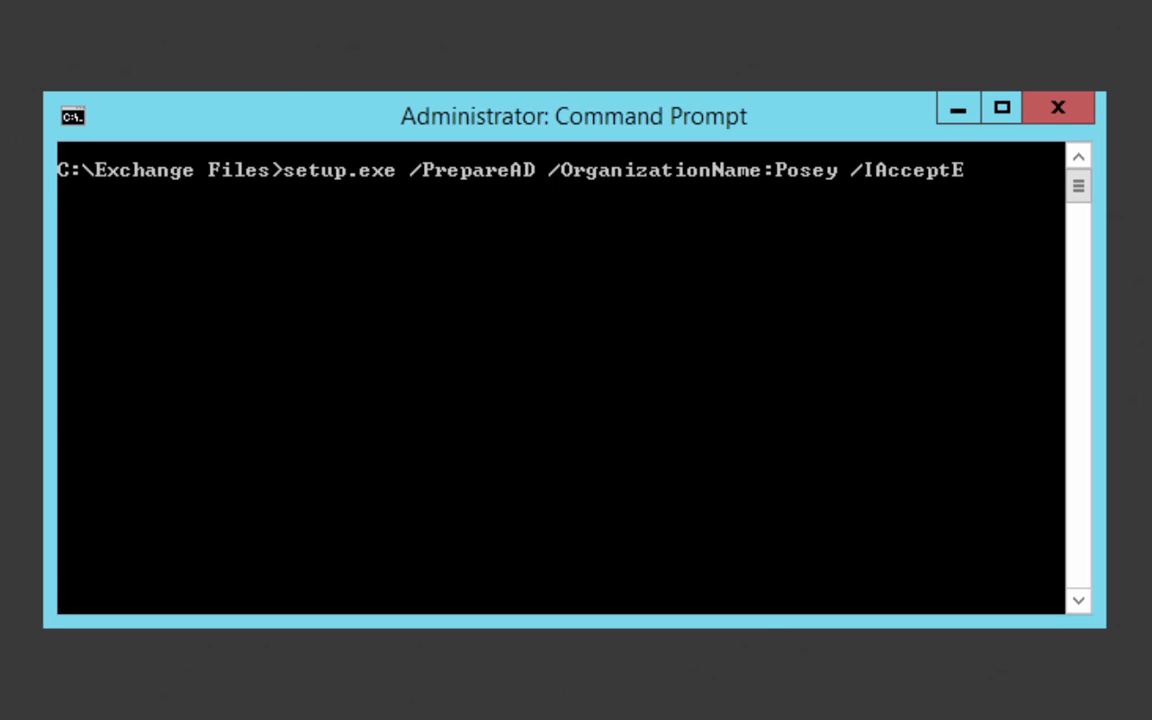
text(xchangeServerLicenseTerms)
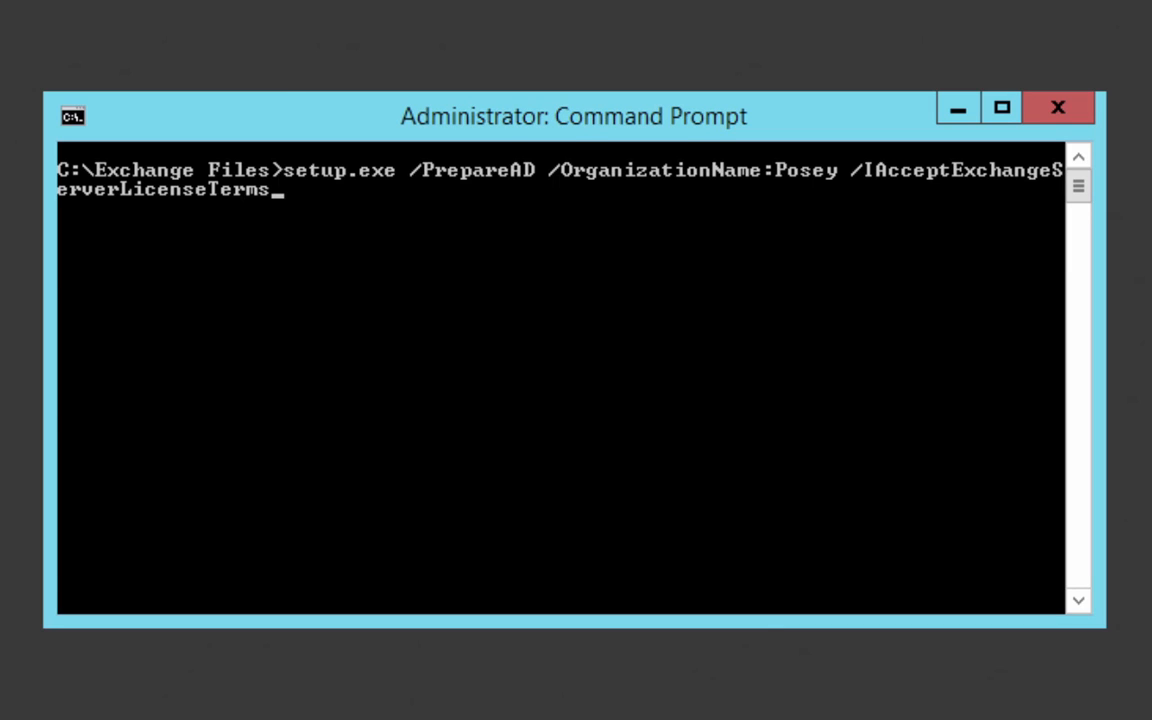
key(Return)
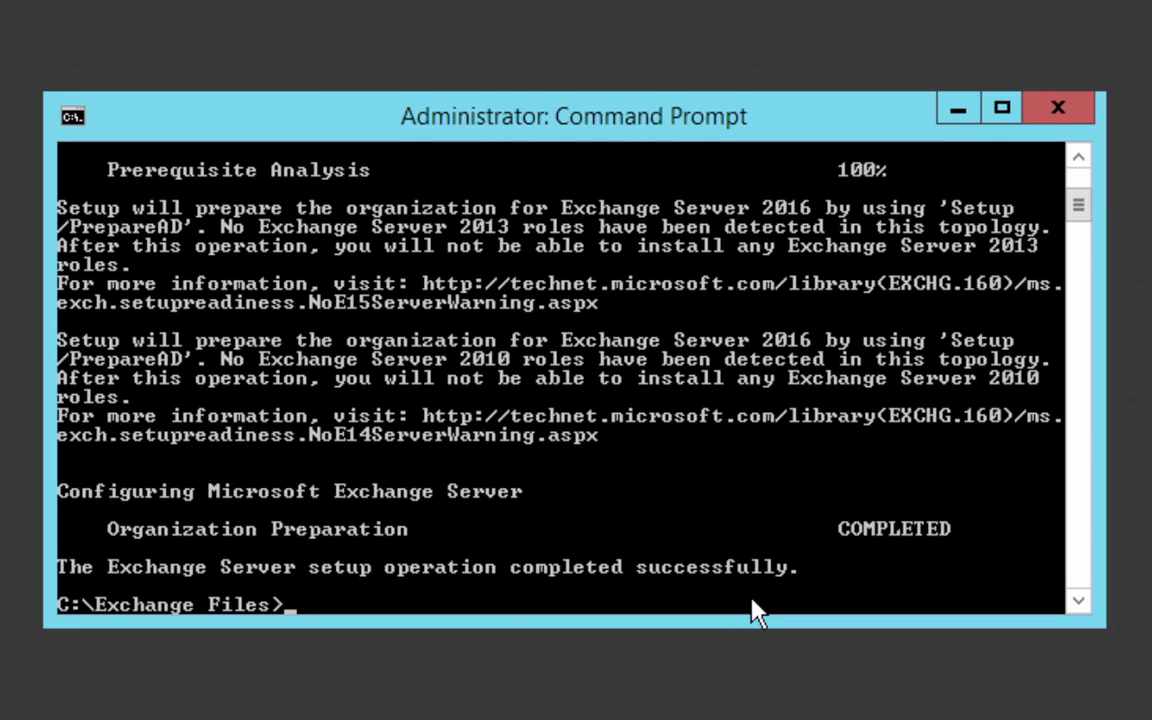
Step: Clear the console and try to prepare the domains by running Setup.exe /PrepareAllDomain /IAcceptExchangeServerLicenseTerms
text(cls)
key(Return)
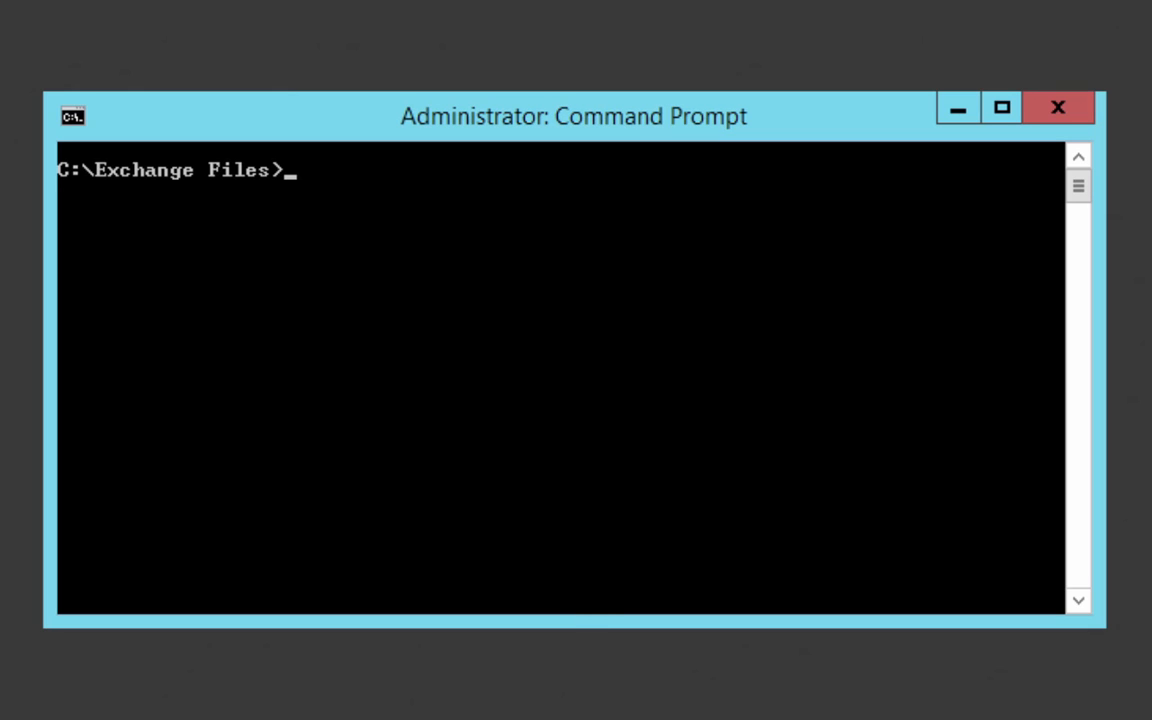
text(Setup)
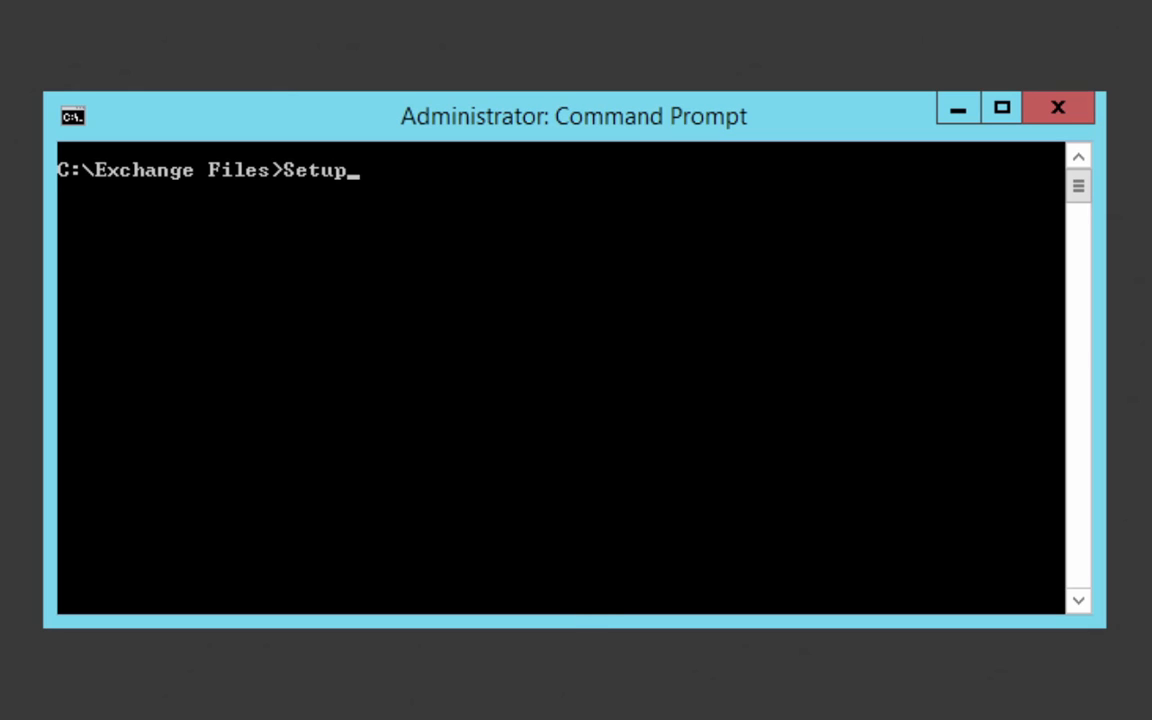
text(.exe /PrepareAllDomain)
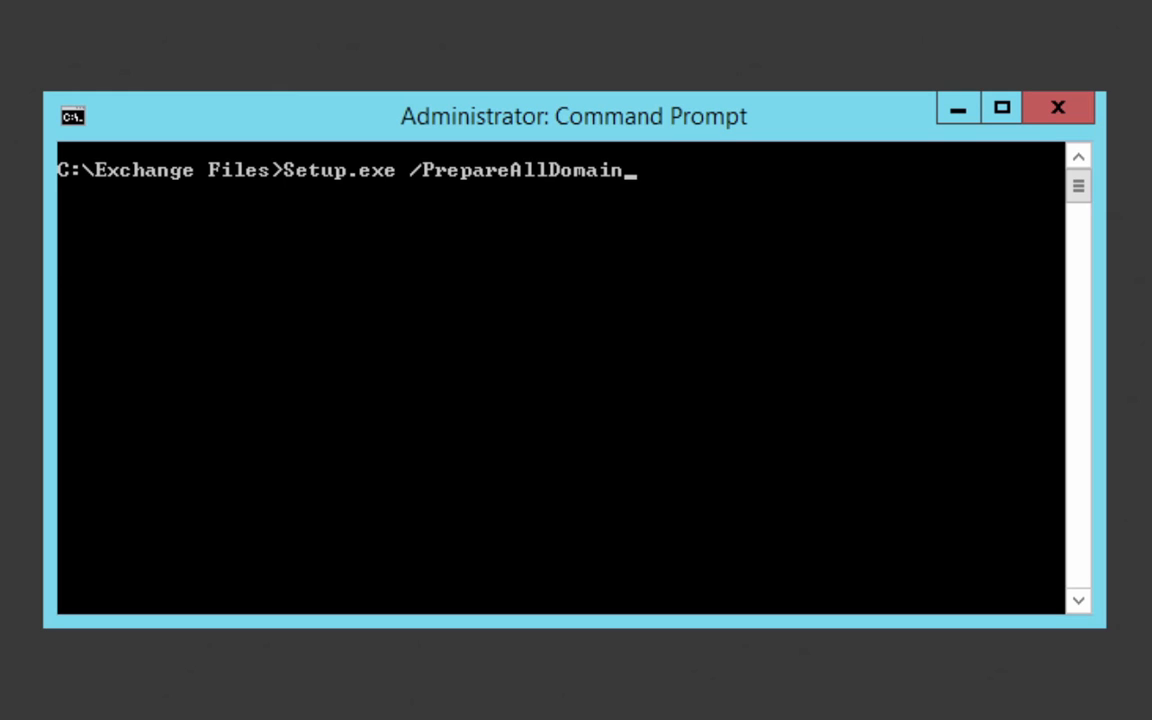
text( /IAcceptExchangeServerLicenseTerms)
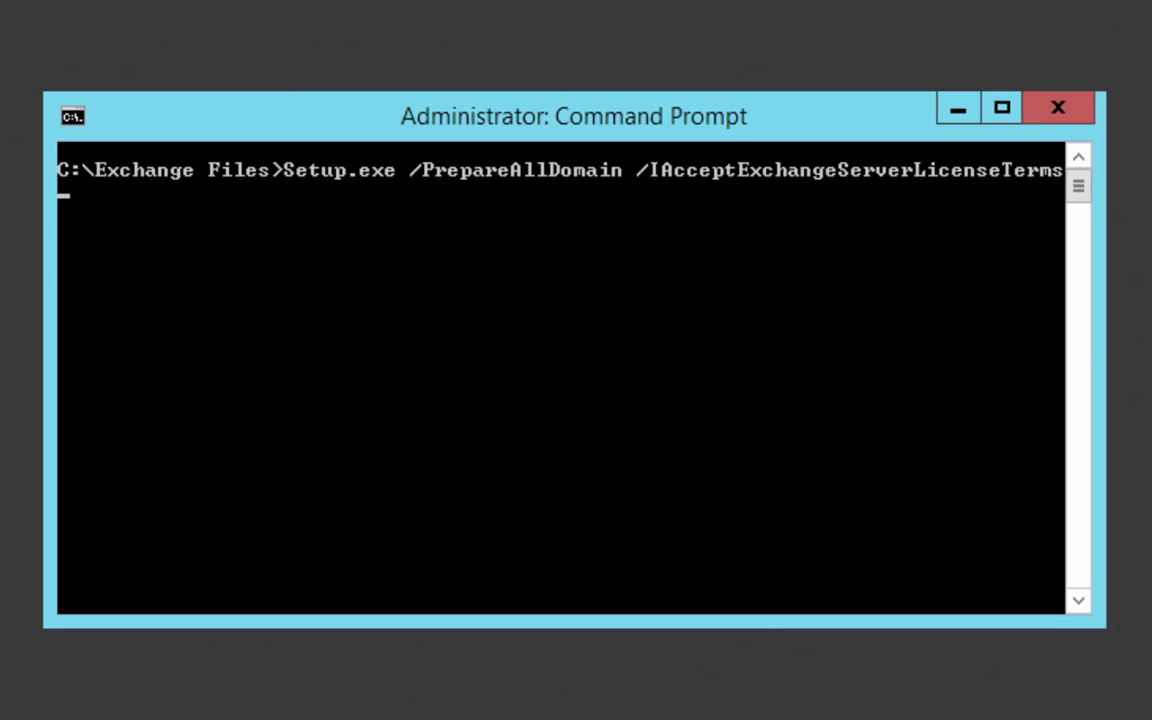
key(Return)
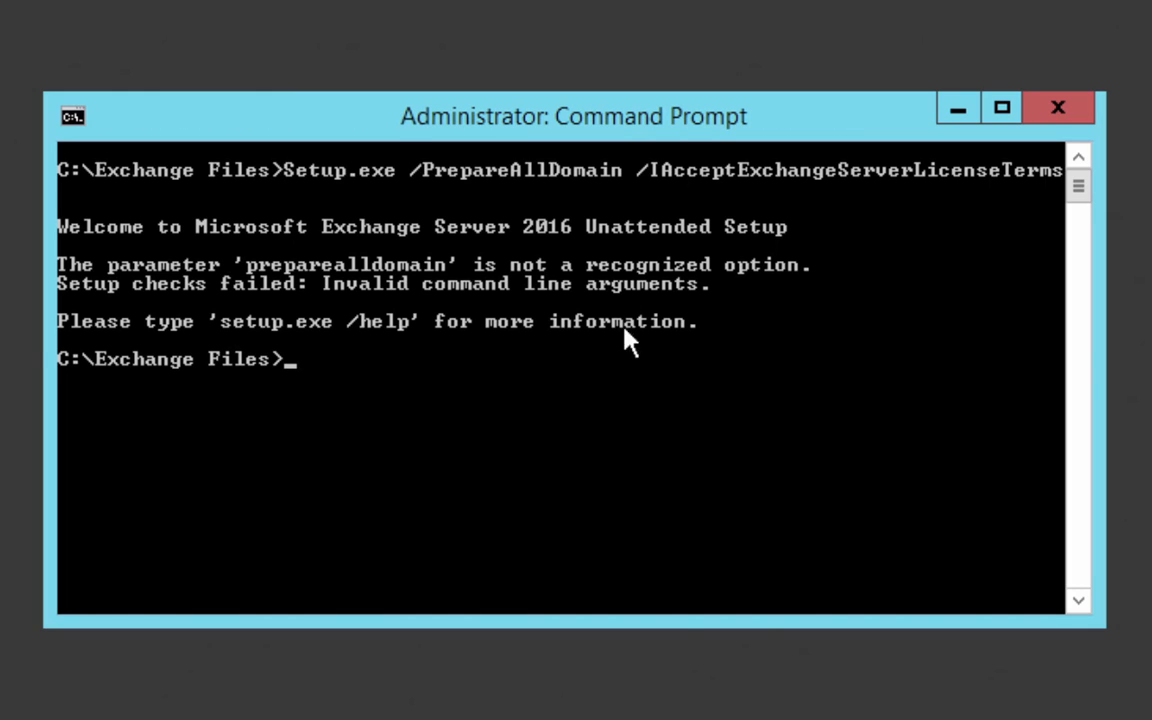
Step: Correct the previous command's parameter to /PrepareAllDomains and run it again with /IAcceptExchangeServerLicenseTerms
key(Up)
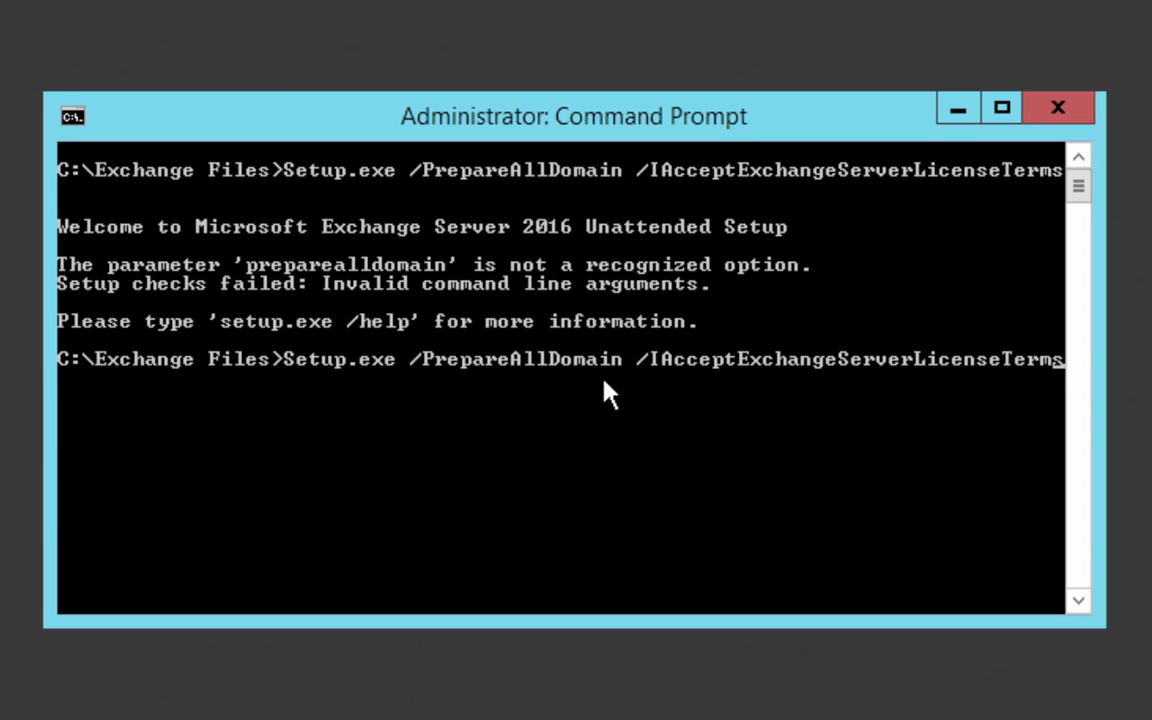
key(Left)
key(Left)
key(Left)
key(Left)
key(Left)
key(Left)
key(Left)
key(Left)
key(Left)
key(Left)
key(Left)
key(Left)
key(Left)
key(Left)
key(Left)
key(Left)
key(Left)
key(Left)
key(Left)
key(Left)
text(s)
key(Return)
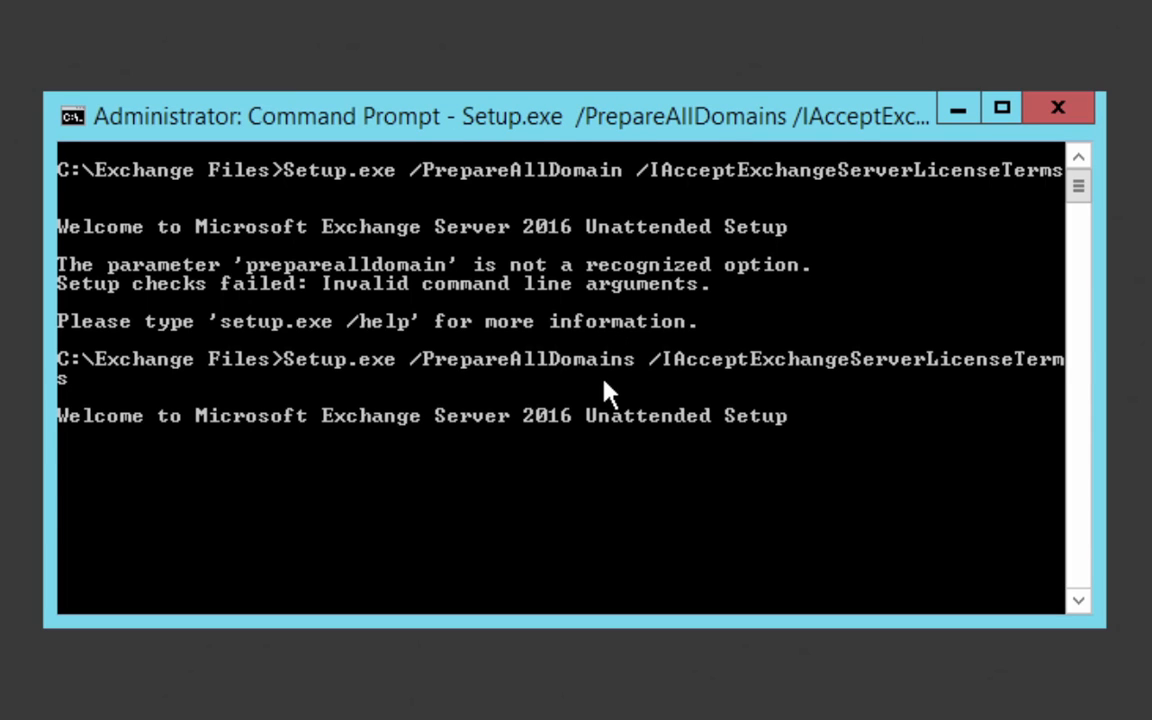